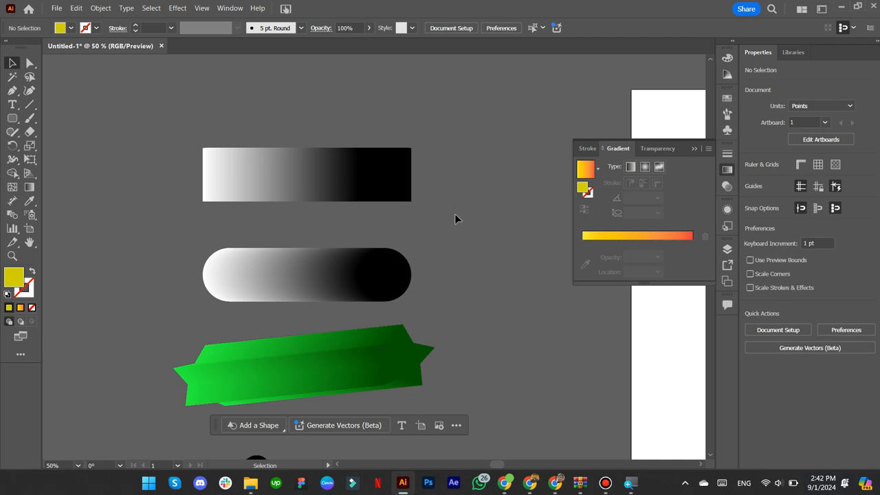
- Select the white-to-black pill blend and nudge it slightly upward
left_click(309, 195)
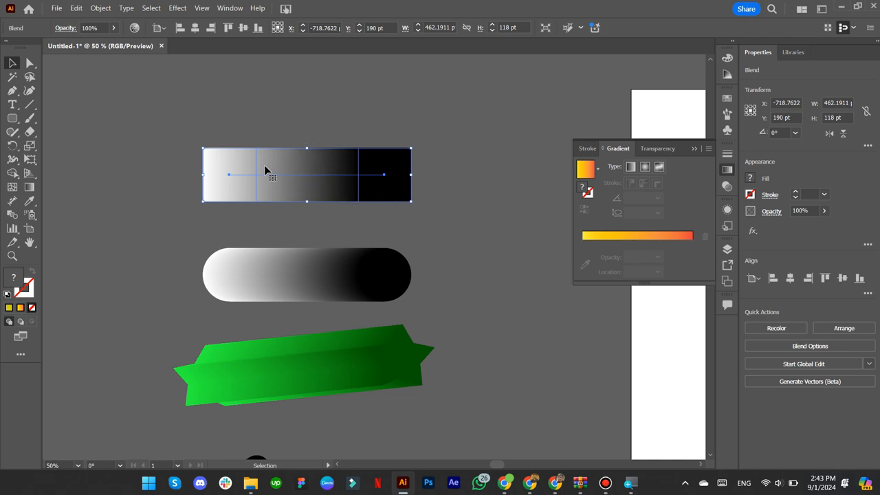
left_click(277, 111)
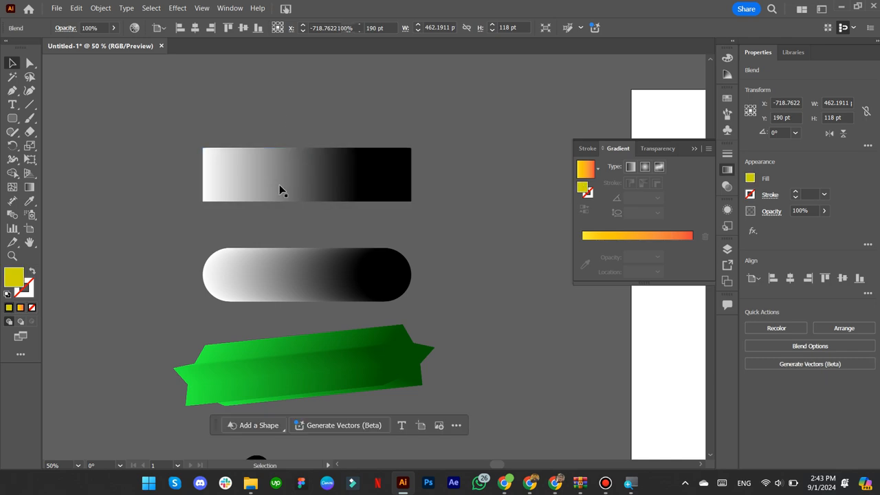
left_click(330, 280)
left_click_drag(318, 282, 322, 281)
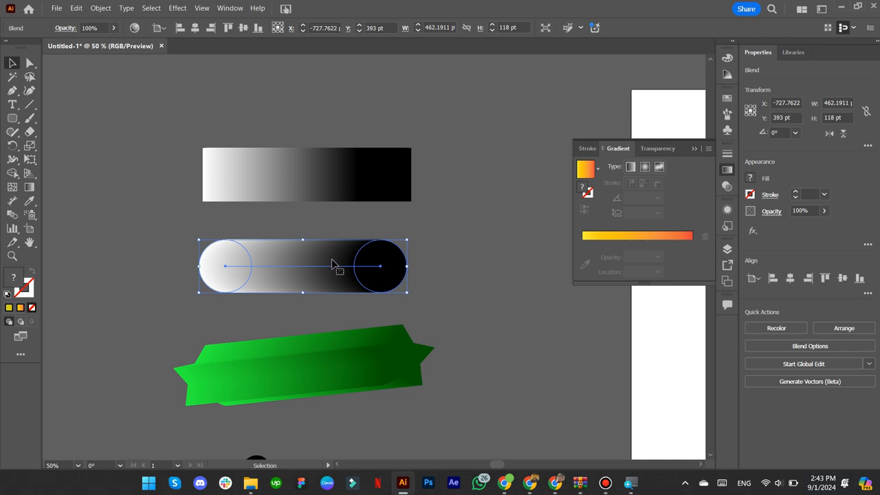
- Open Effect > Distort & Transform > Roughen to preview ragged edges on the pill
left_click(177, 7)
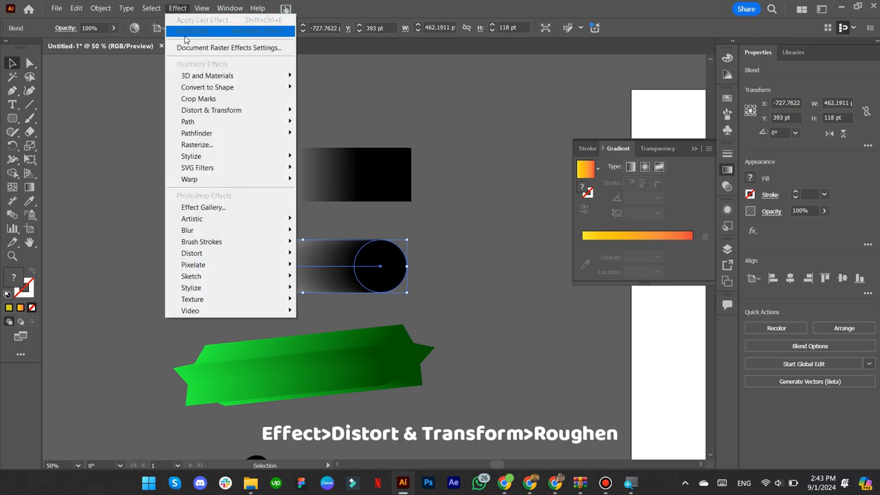
mouse_move(206, 112)
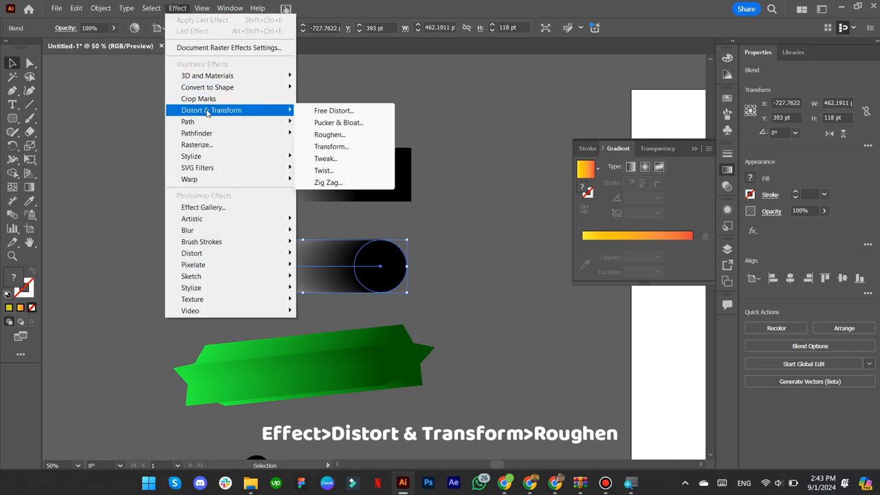
left_click(329, 138)
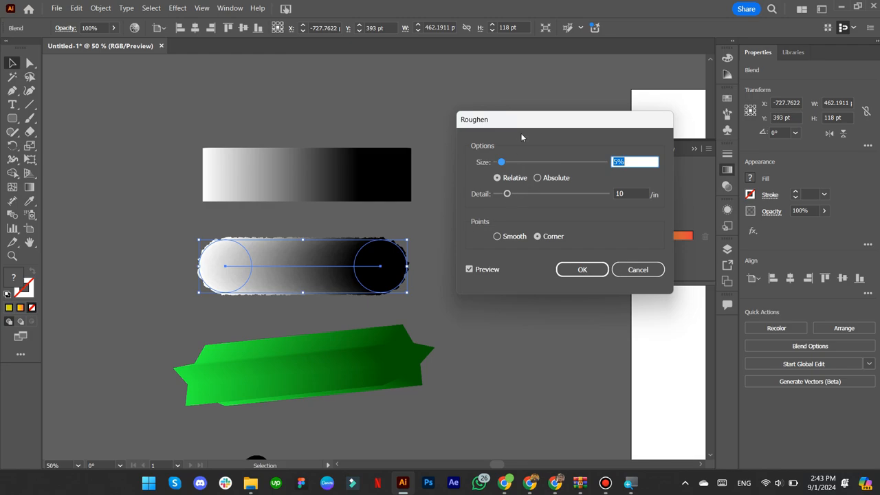
- Move the Roughen dialog beside the blend and raise Size to 38% relative
left_click_drag(521, 138, 618, 138)
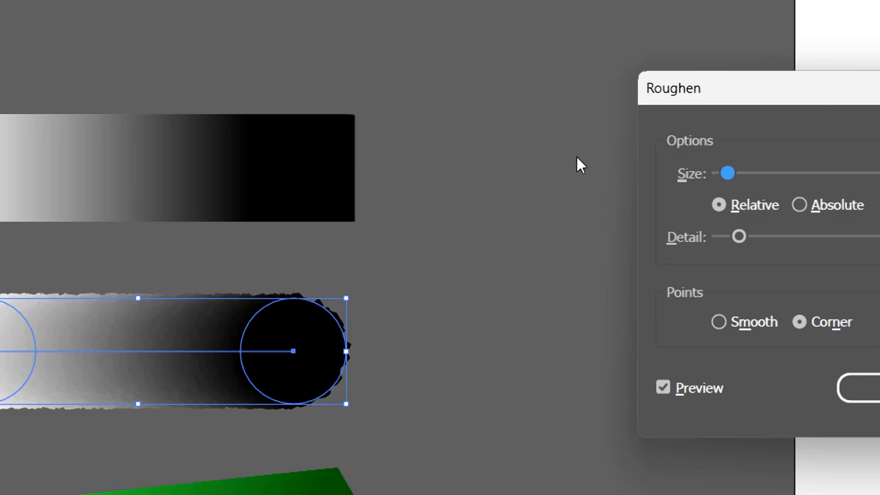
left_click_drag(716, 96, 433, 142)
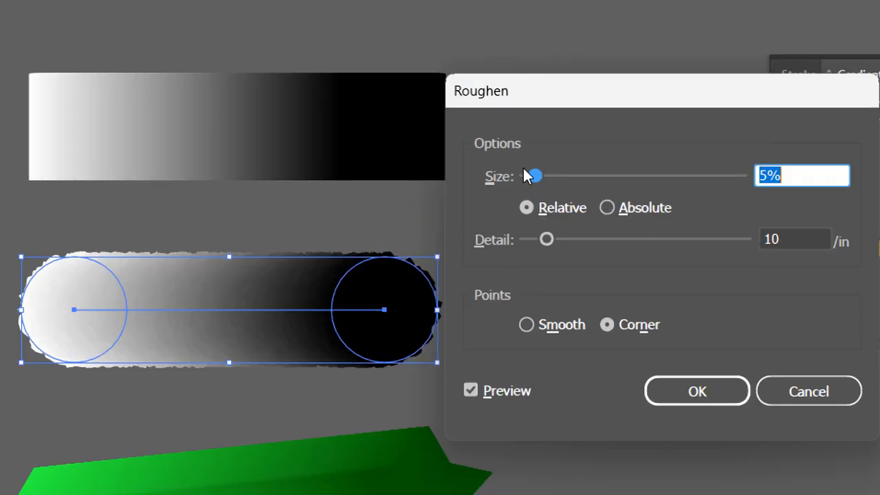
left_click_drag(535, 177, 581, 180)
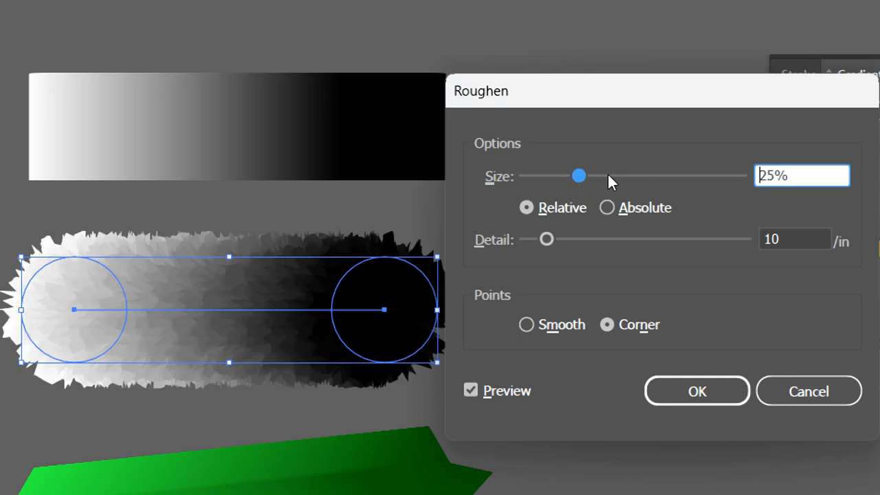
left_click(608, 176)
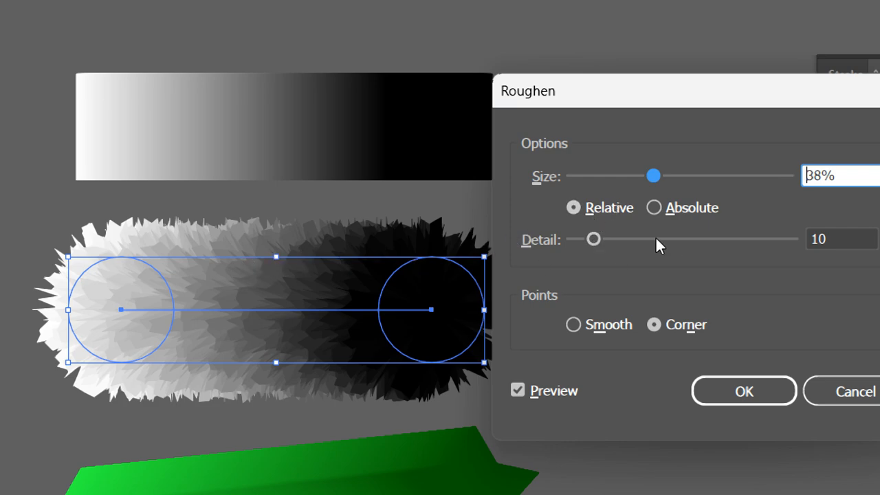
- Set Detail to 91/in with Smooth points, apply Roughen, and deselect the furry pill
left_click_drag(614, 236, 643, 237)
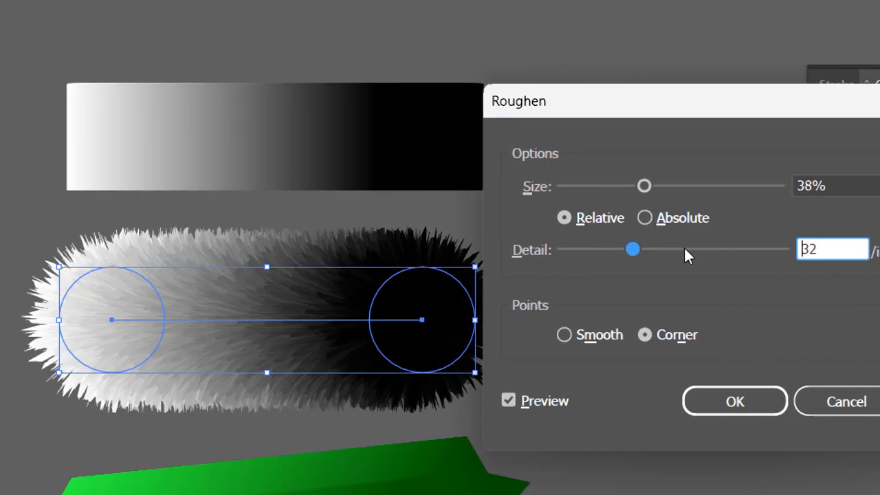
left_click(652, 249)
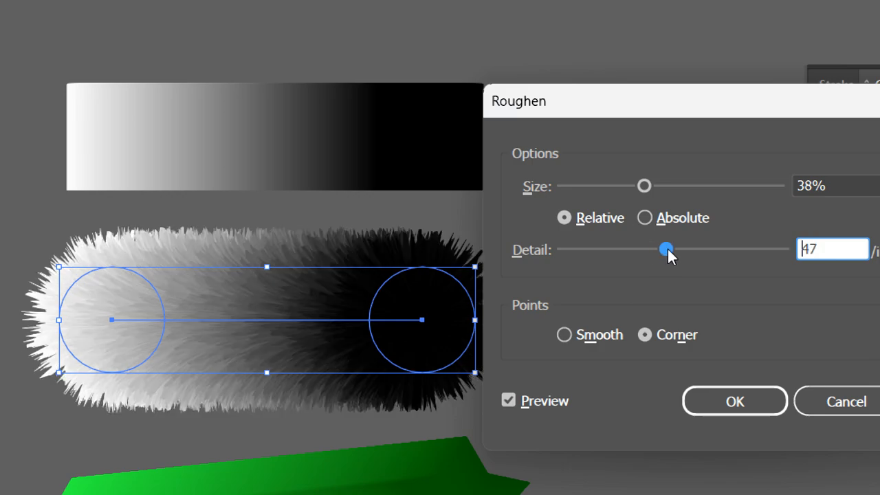
left_click(679, 250)
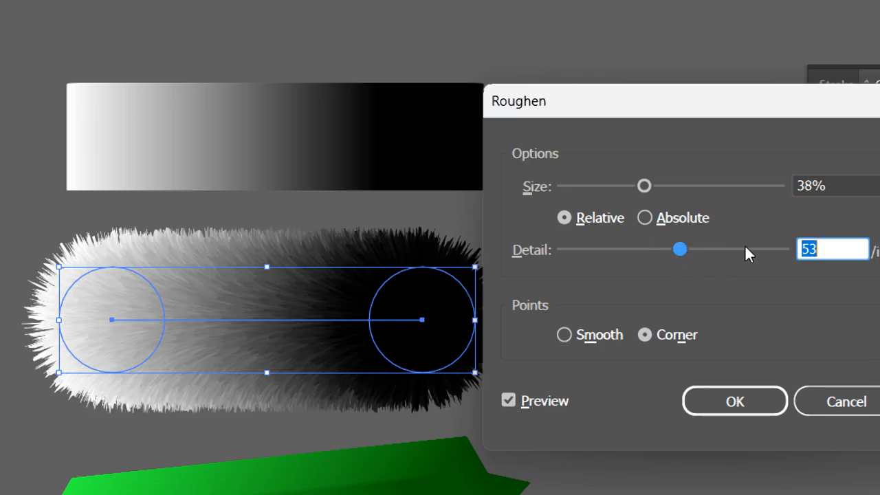
type("70")
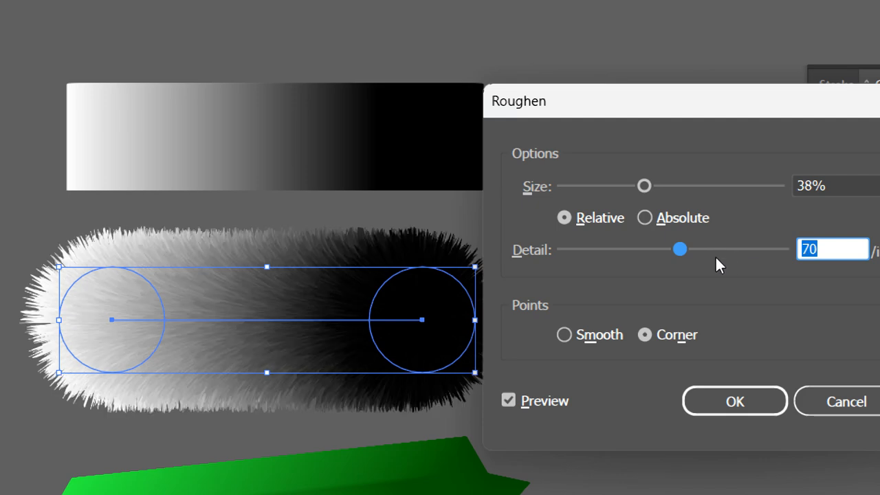
type("82")
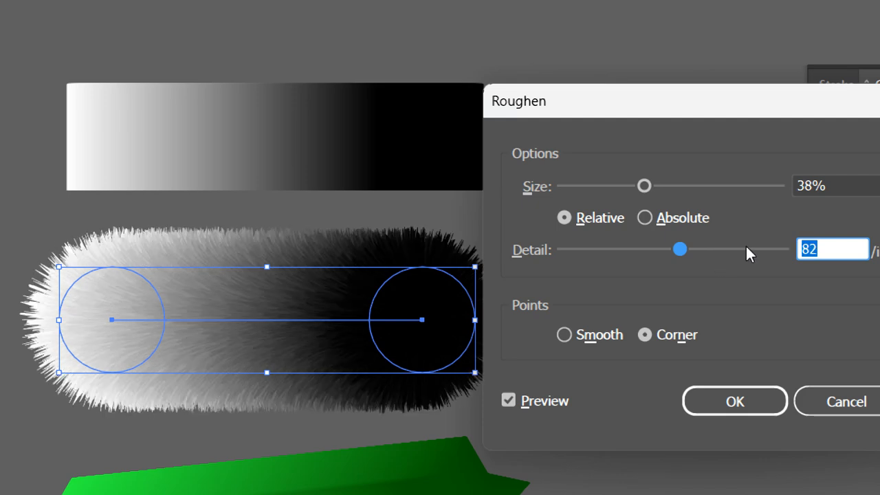
type("73")
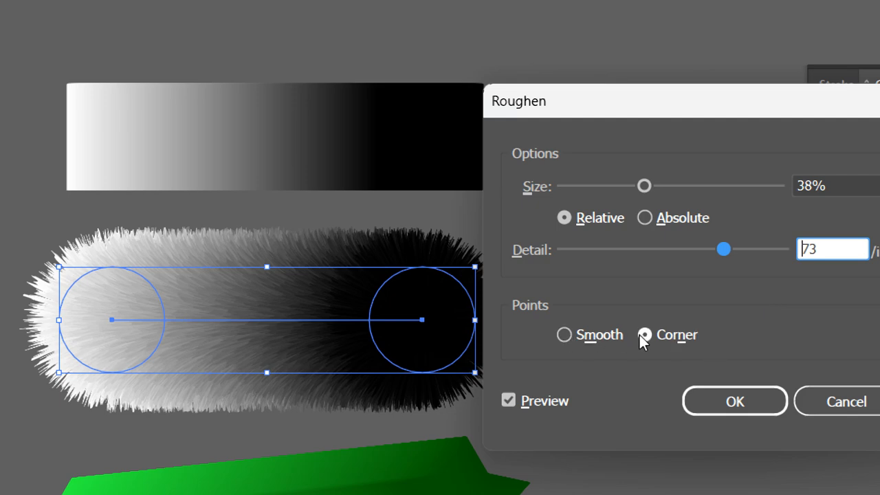
left_click(586, 336)
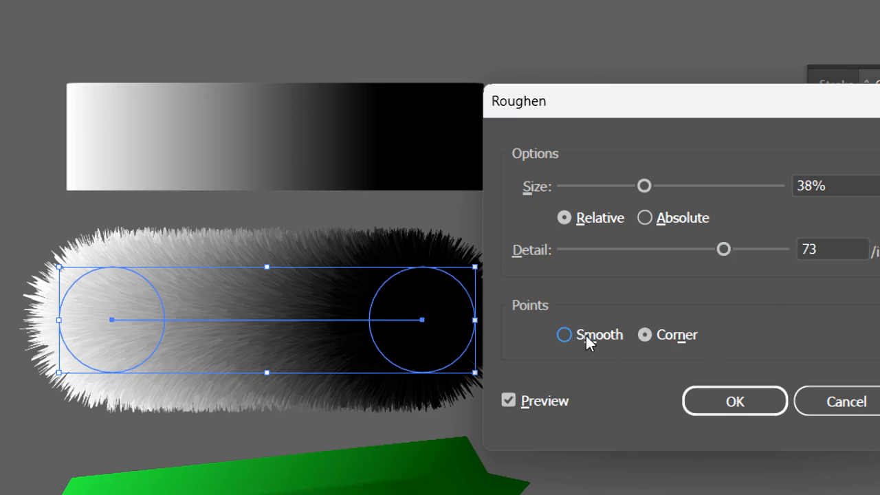
left_click(568, 337)
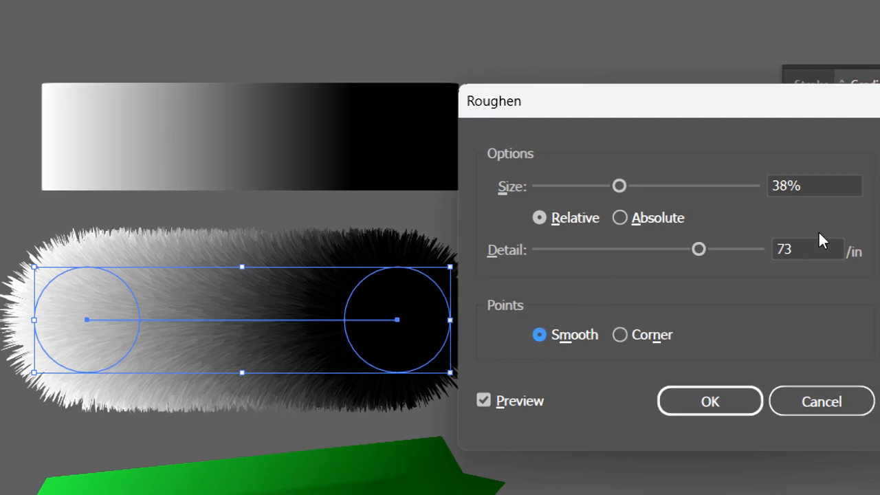
left_click(739, 250)
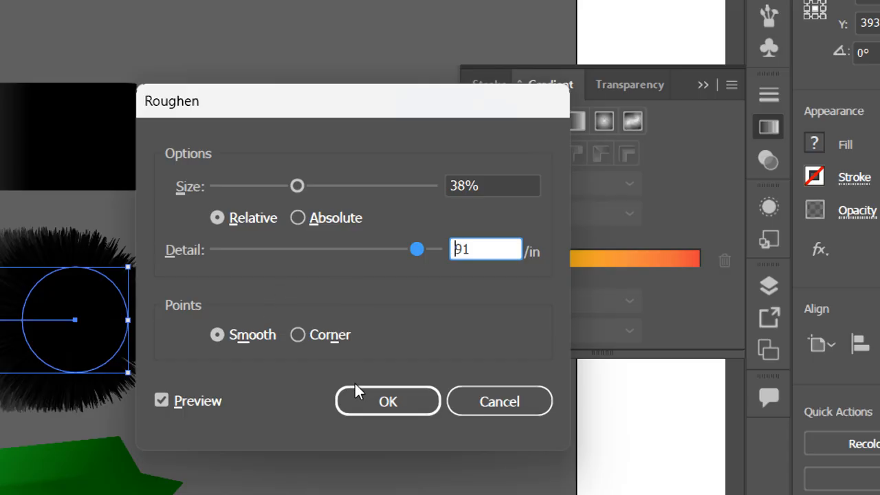
left_click(356, 392)
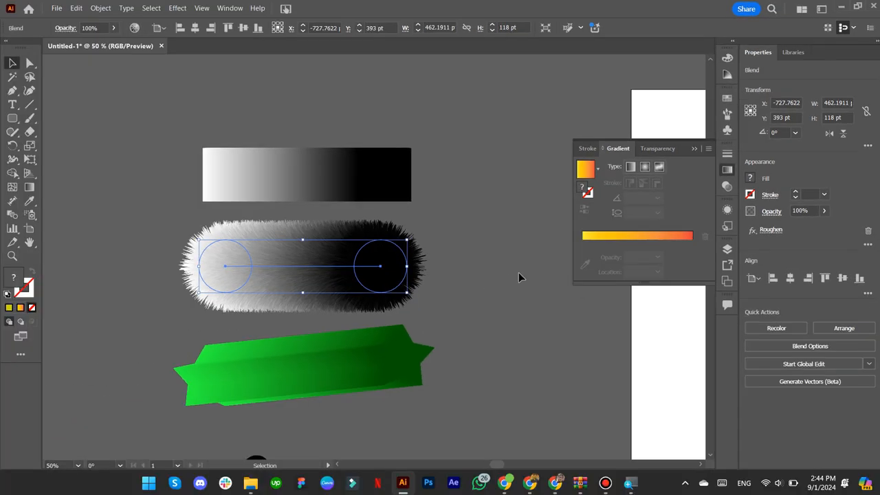
left_click(519, 277)
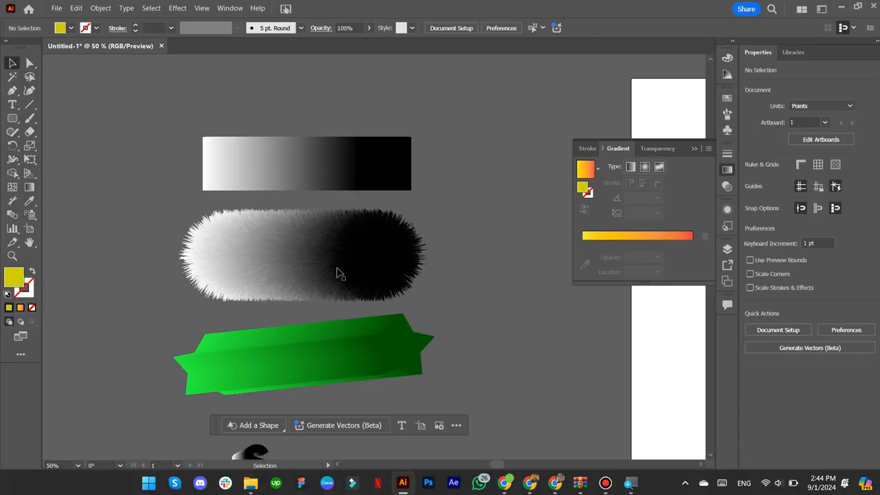
- Bring the yellow circle into view and give it a radial gradient fill
scroll(339, 271, "up", 1)
left_click_drag(254, 272, 293, 245)
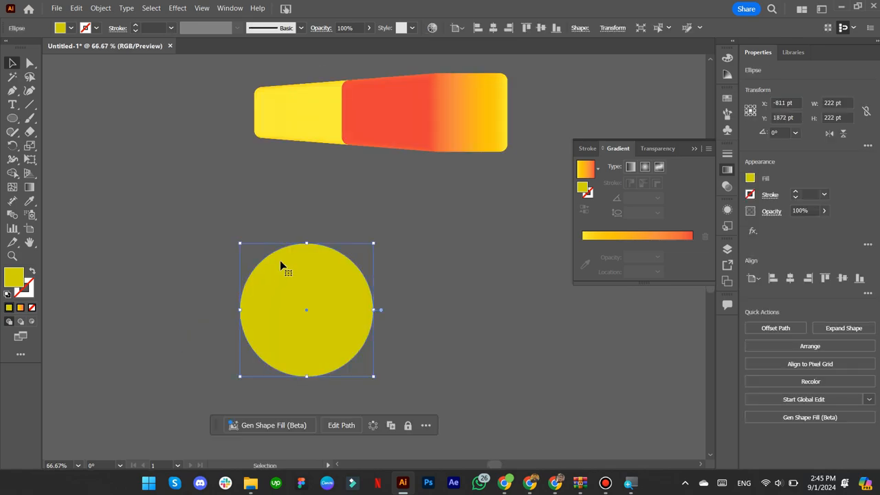
left_click(20, 308)
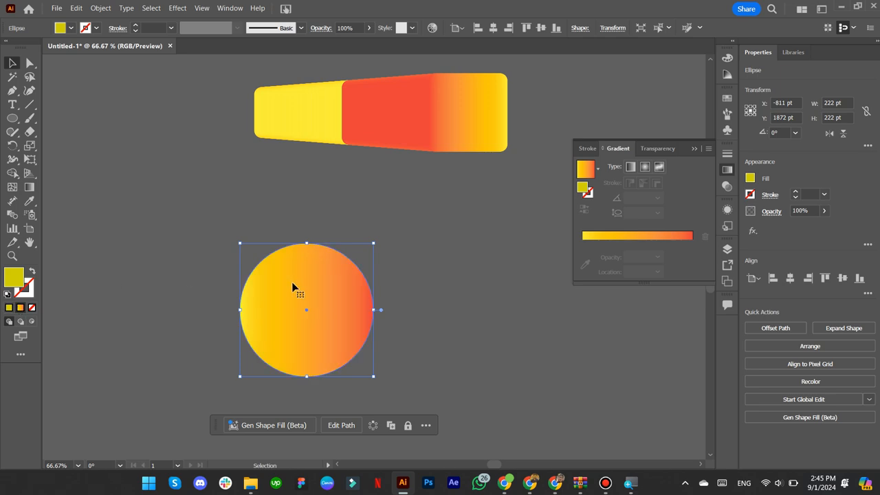
left_click(644, 166)
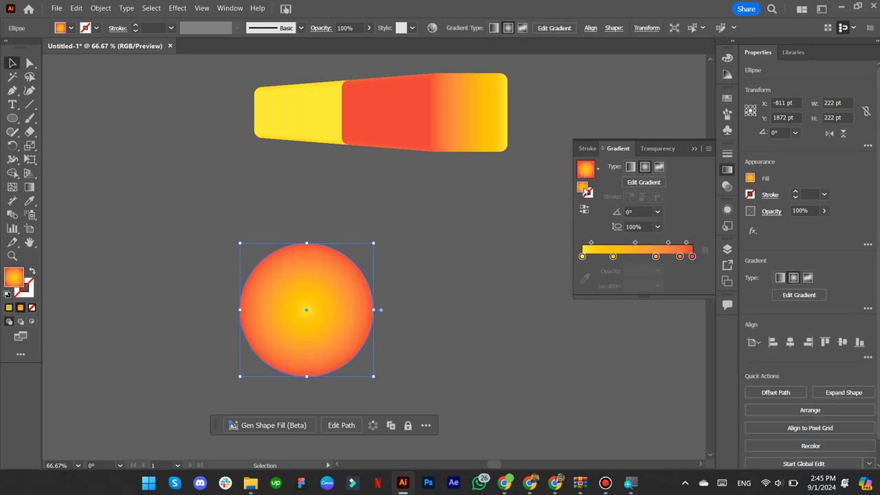
- Re-aim the radial gradient toward the circle's lower right with the Gradient tool
left_click(28, 187)
mouse_move(301, 302)
left_mouse_down()
mouse_move(375, 352)
mouse_move(365, 345)
left_mouse_up()
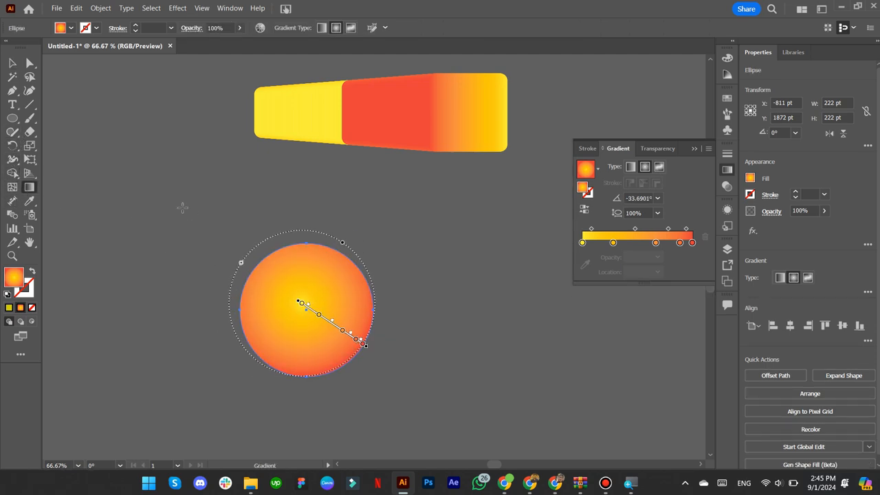
left_click(13, 63)
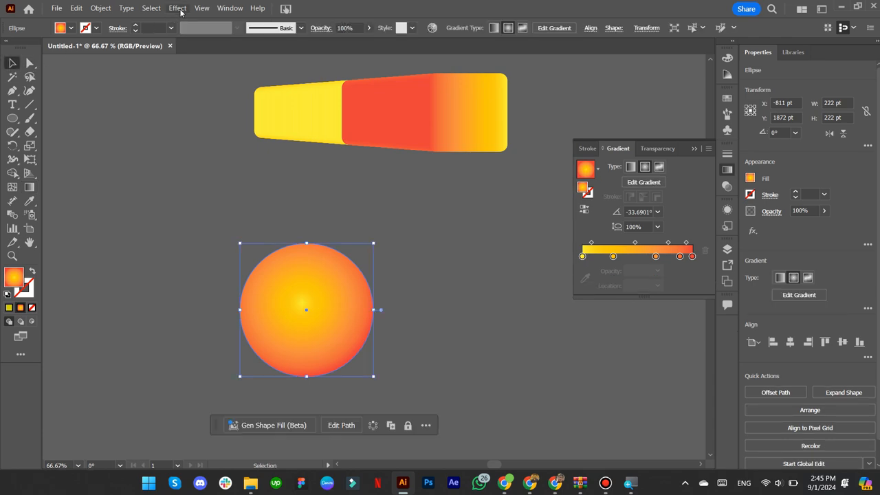
left_click(177, 7)
left_click(211, 20)
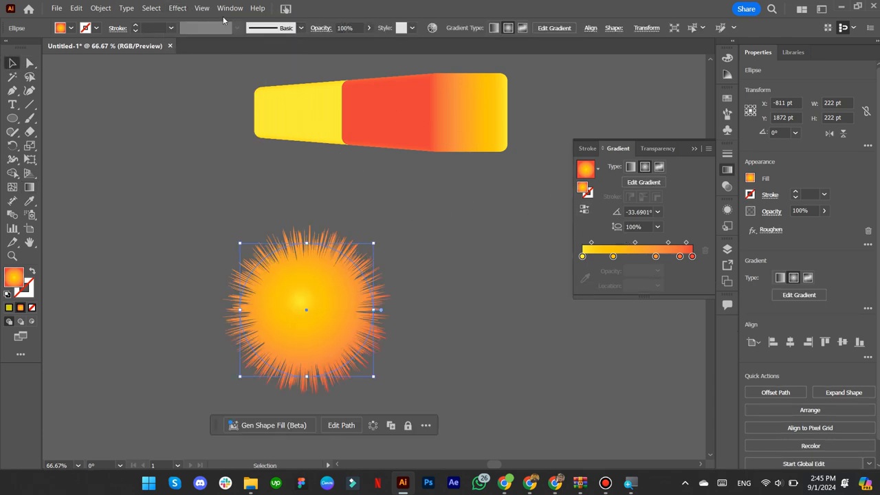
left_click(182, 7)
left_click(811, 248)
left_click(770, 229)
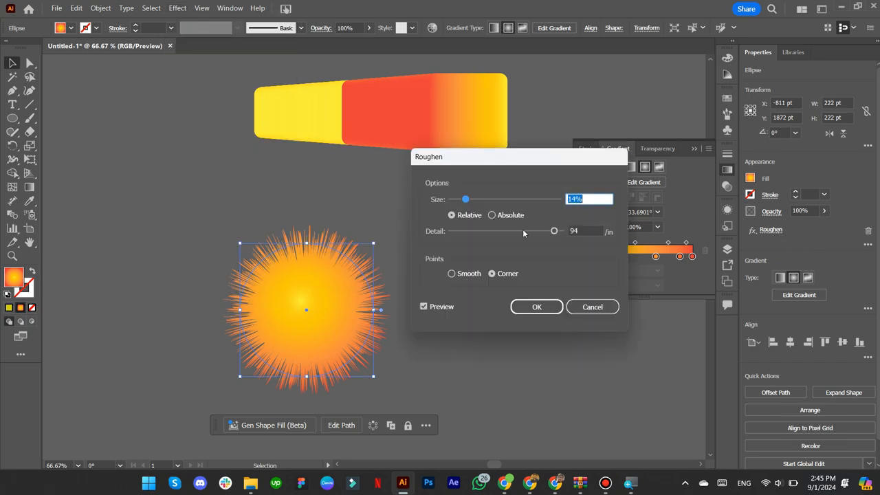
left_click_drag(465, 199, 454, 199)
left_click(550, 232)
left_click_drag(550, 232, 544, 233)
left_click(538, 306)
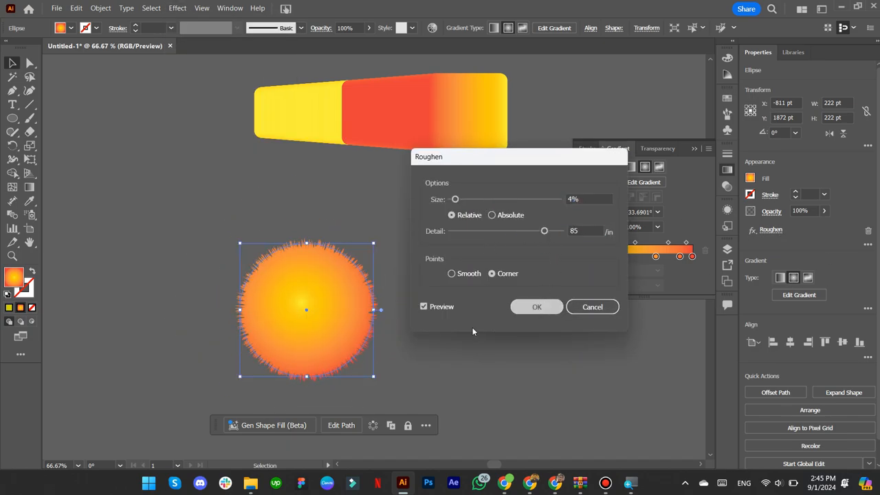
left_click(458, 338)
scroll(354, 340, "up", 1)
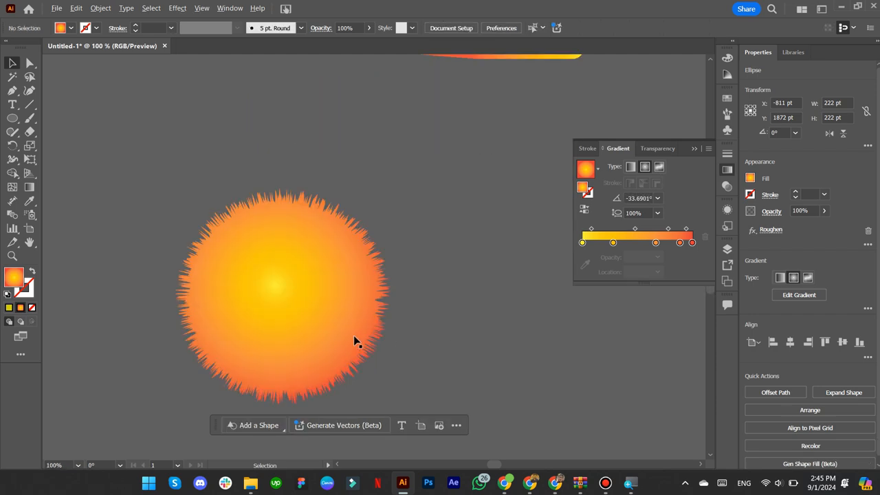
scroll(400, 301, "up", 1)
left_click_drag(292, 300, 375, 263)
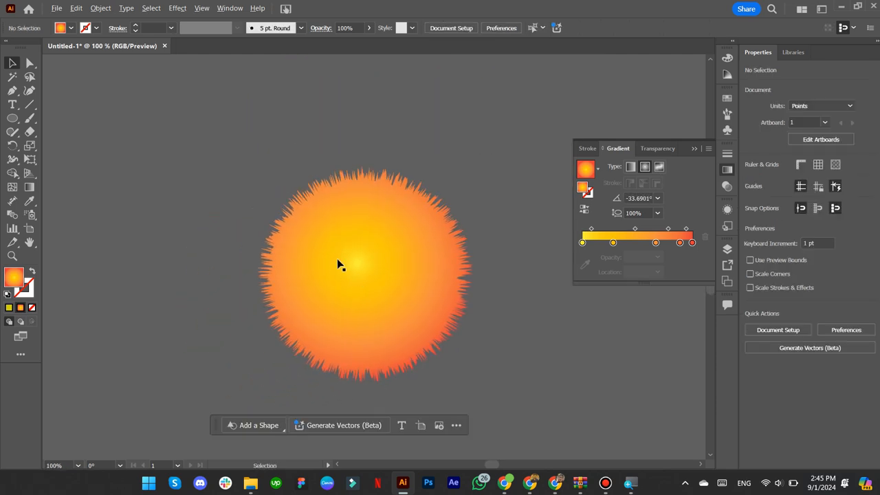
scroll(340, 264, "up", 1)
scroll(332, 224, "down", 1)
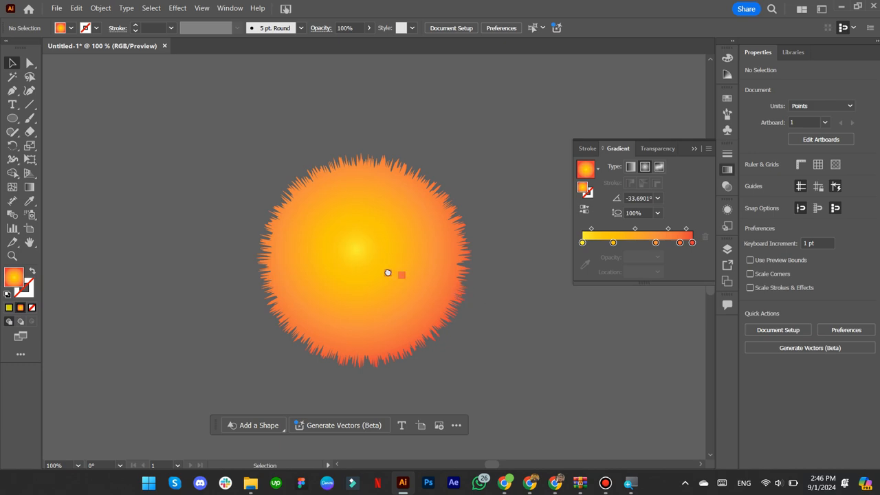
left_click_drag(394, 273, 287, 251)
scroll(306, 263, "down", 1)
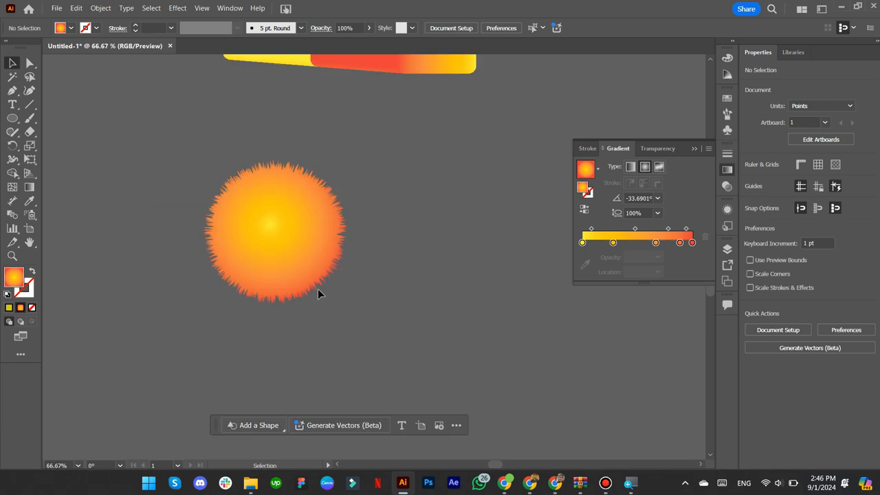
left_click_drag(319, 295, 275, 255)
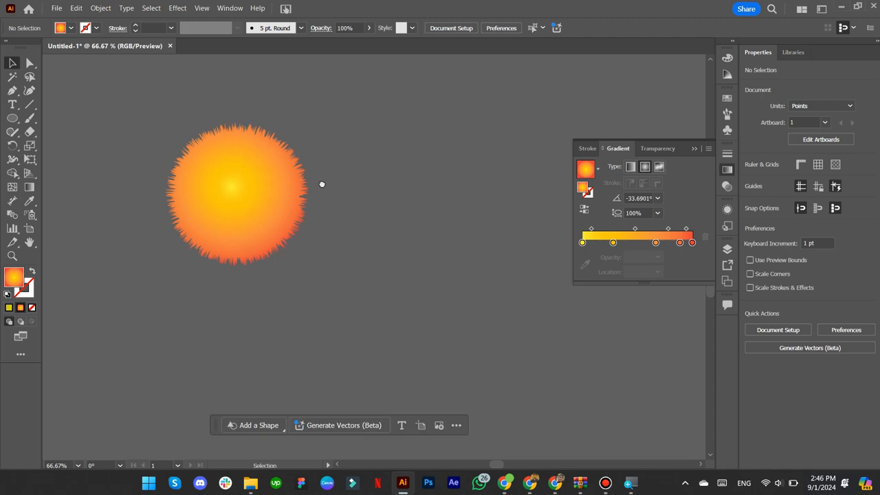
left_click_drag(320, 186, 351, 231)
scroll(291, 247, "down", 1)
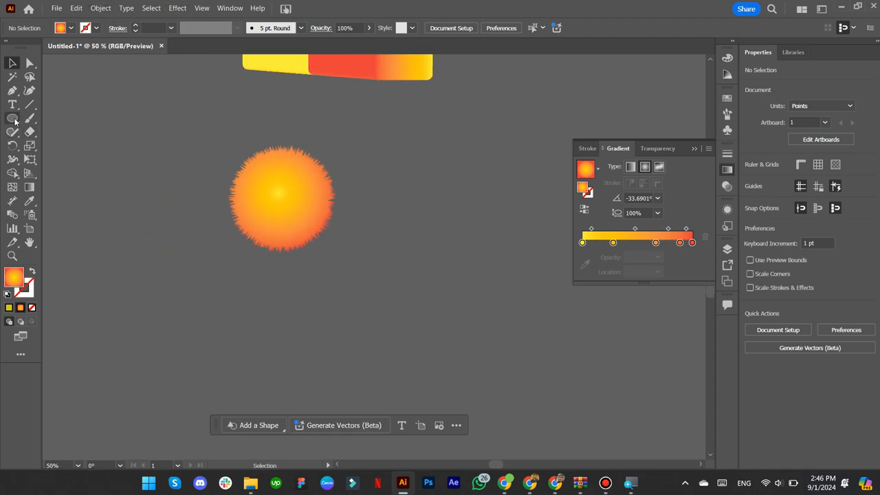
- Draw a gradient circle below the ball, copy it to the right, and blend the two
left_click_drag(12, 118, 55, 145)
left_click_drag(289, 308, 312, 332)
left_click(13, 64)
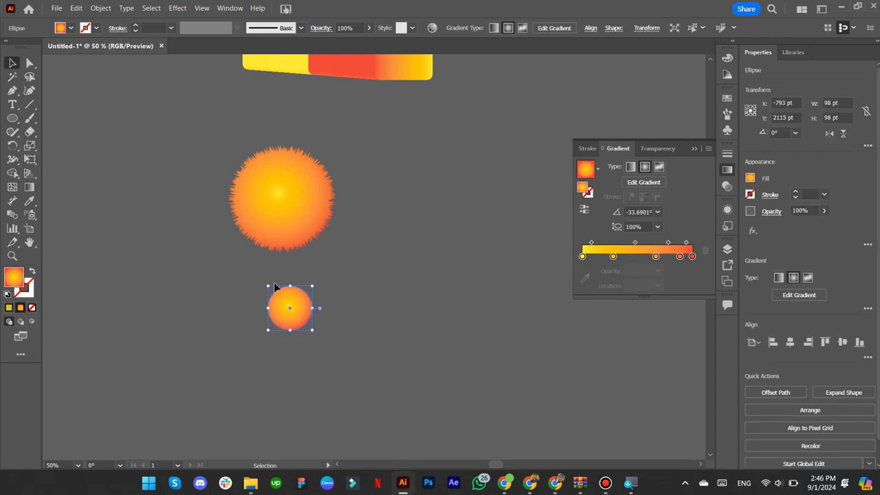
left_click_drag(283, 297, 331, 297)
scroll(311, 289, "up", 1)
left_click(305, 324, "shift")
left_click(101, 9)
left_click(275, 378)
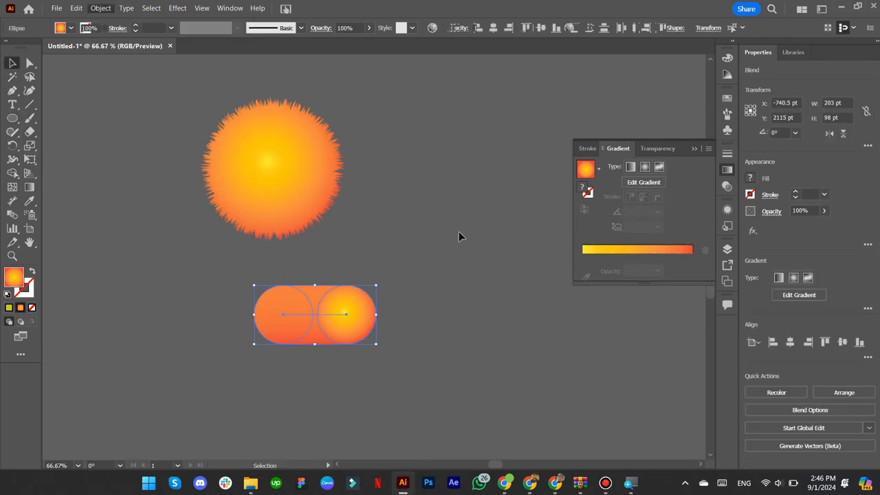
- Apply Roughen to the blend, then deselect and zoom in on the fuzzy capsule
left_click(177, 8)
left_click(199, 39)
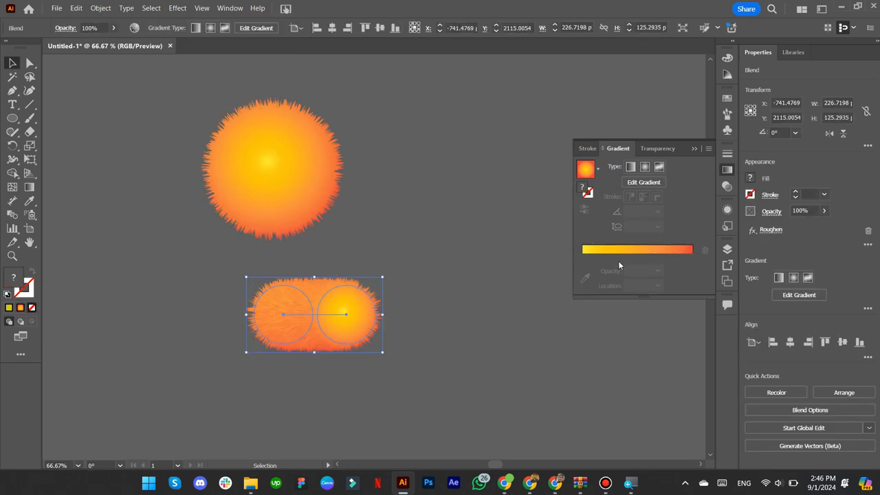
left_click(769, 231)
left_click(527, 307)
left_click(430, 364)
scroll(327, 334, "up", 1)
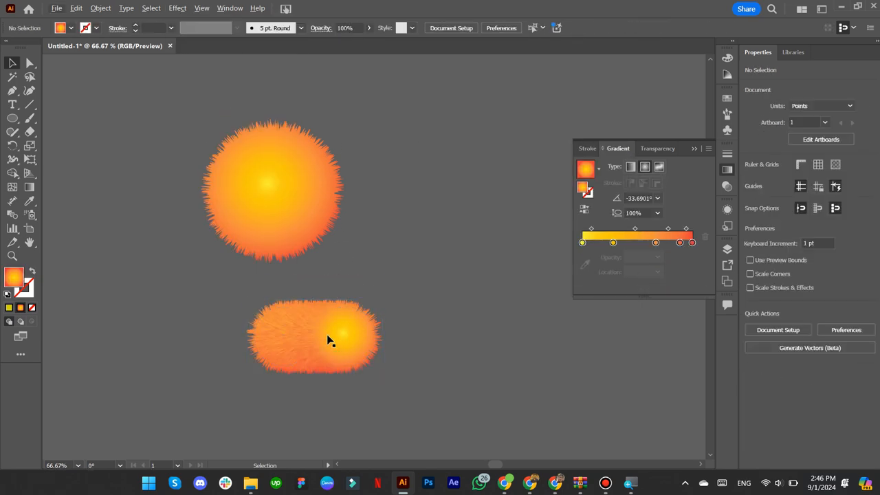
scroll(326, 334, "up", 2)
left_click_drag(318, 320, 334, 259)
left_click_drag(307, 302, 321, 290)
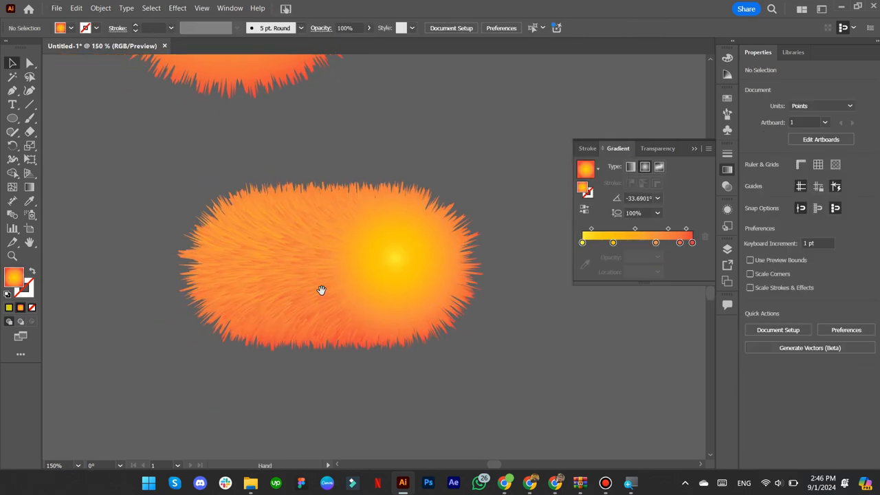
scroll(311, 294, "up", 2)
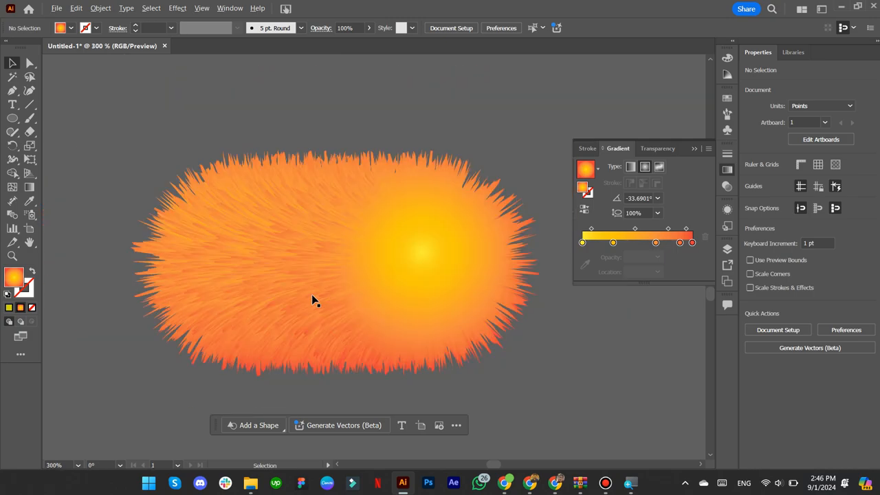
scroll(283, 291, "up", 1)
scroll(282, 291, "down", 3)
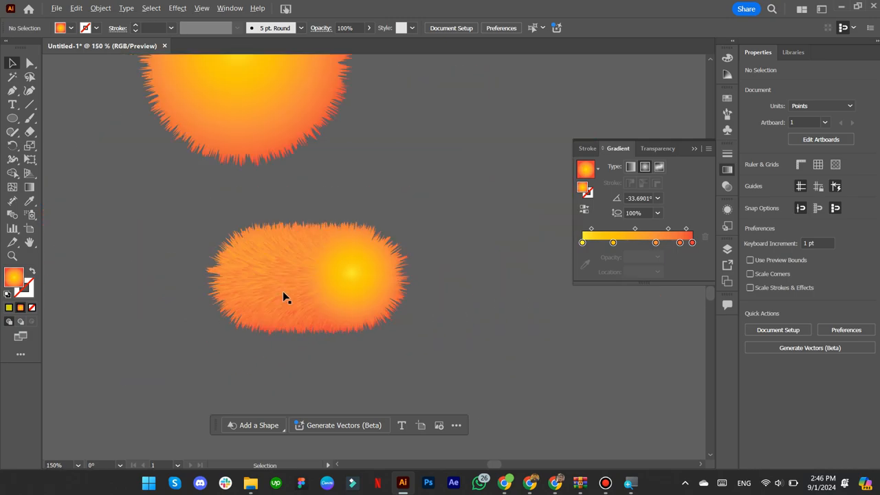
scroll(283, 291, "down", 3)
left_click_drag(358, 204, 328, 260)
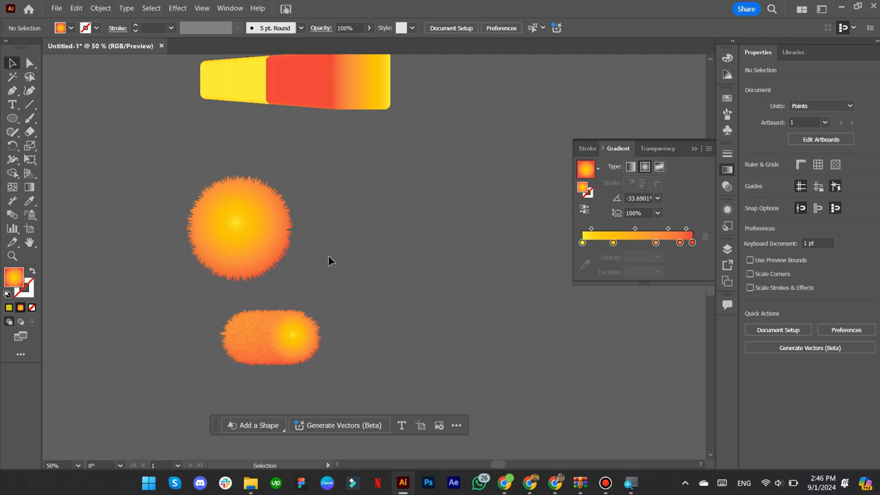
left_click_drag(322, 218, 327, 259)
scroll(325, 247, "up", 5)
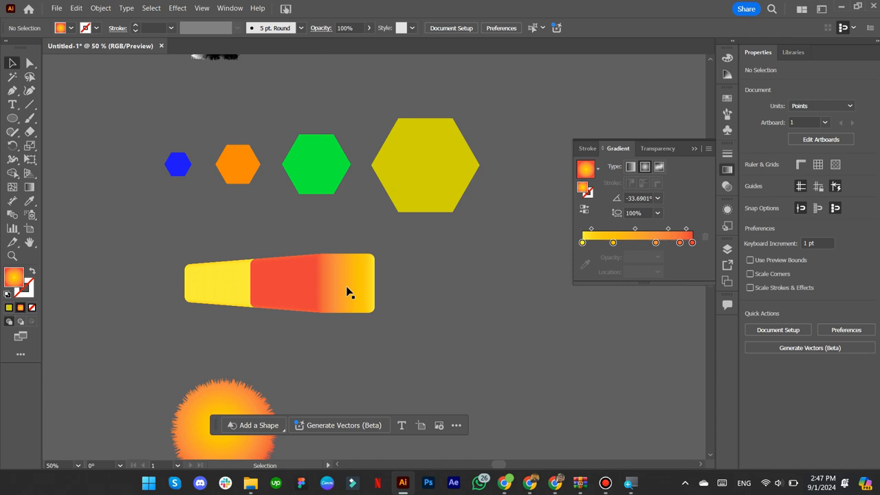
scroll(350, 285, "up", 5)
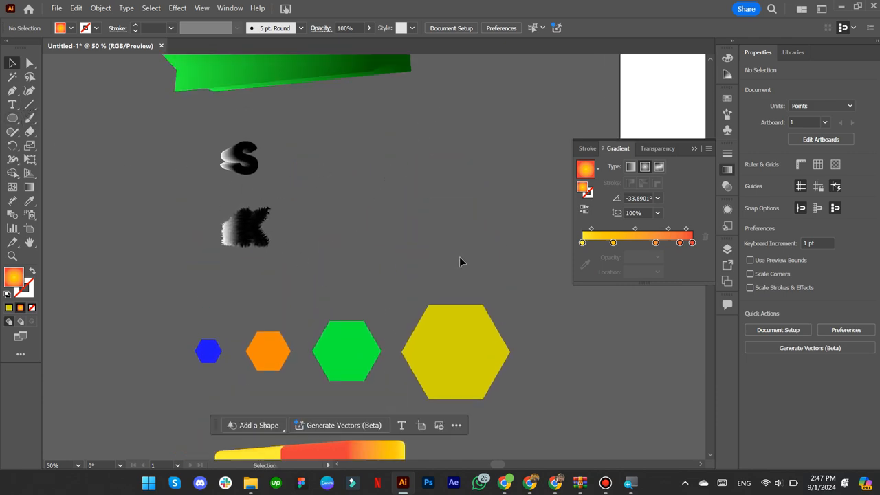
scroll(418, 236, "right", 3)
scroll(371, 227, "up", 1)
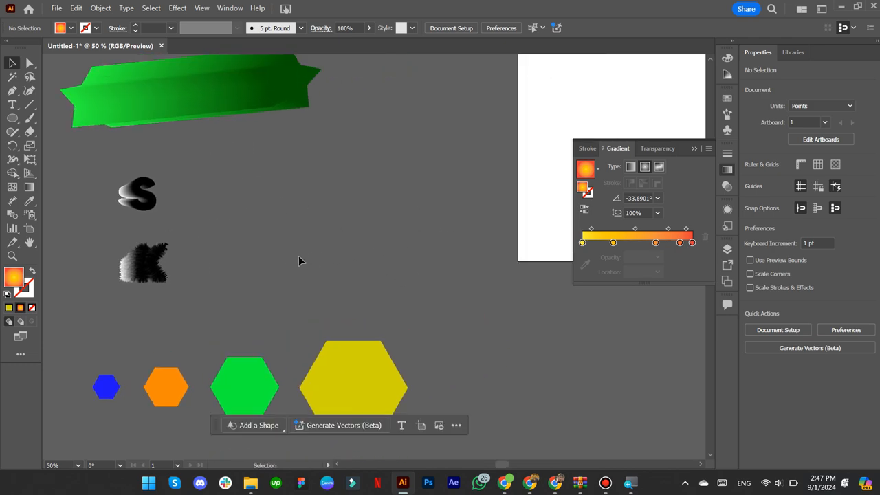
key("space")
left_click_drag(309, 241, 318, 254)
left_click_drag(239, 164, 262, 194)
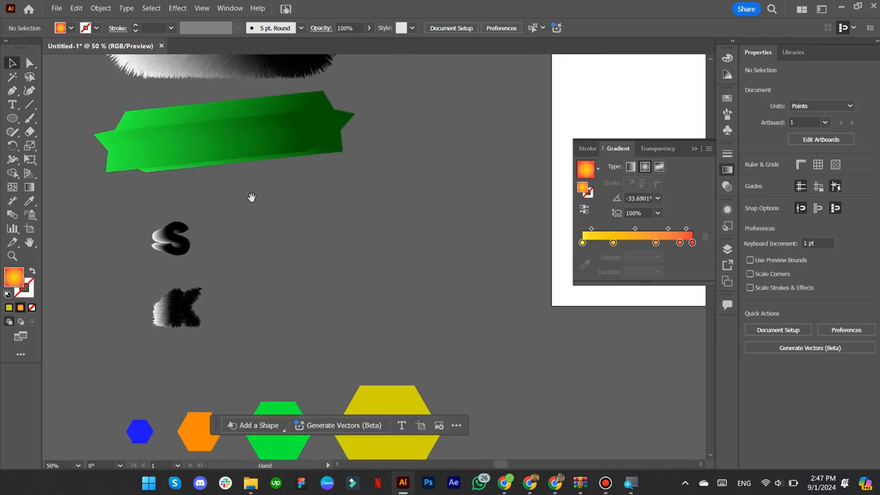
left_click_drag(351, 300, 357, 306)
left_click_drag(192, 93, 293, 197)
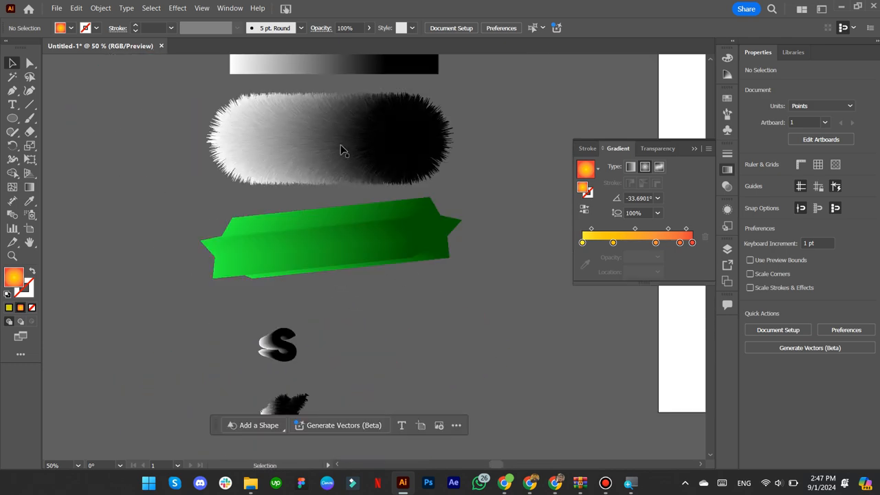
scroll(409, 278, "down", 4)
scroll(342, 281, "down", 3)
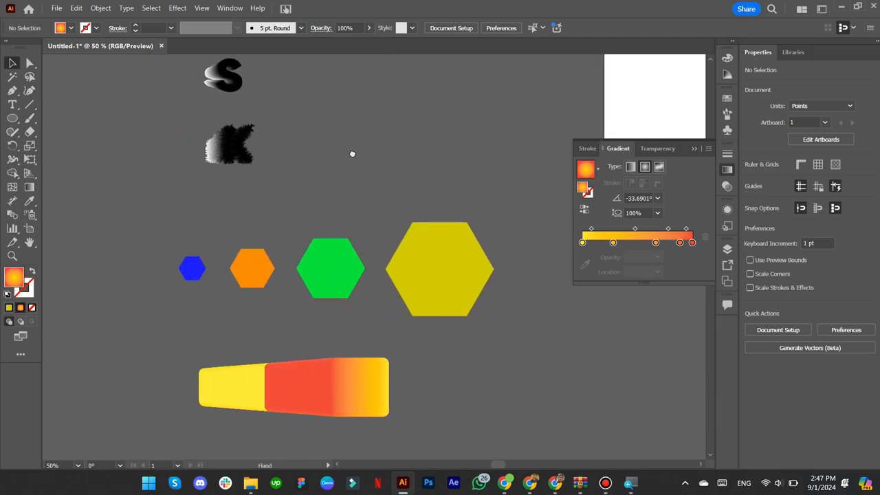
scroll(346, 254, "down", 4)
scroll(347, 284, "down", 5)
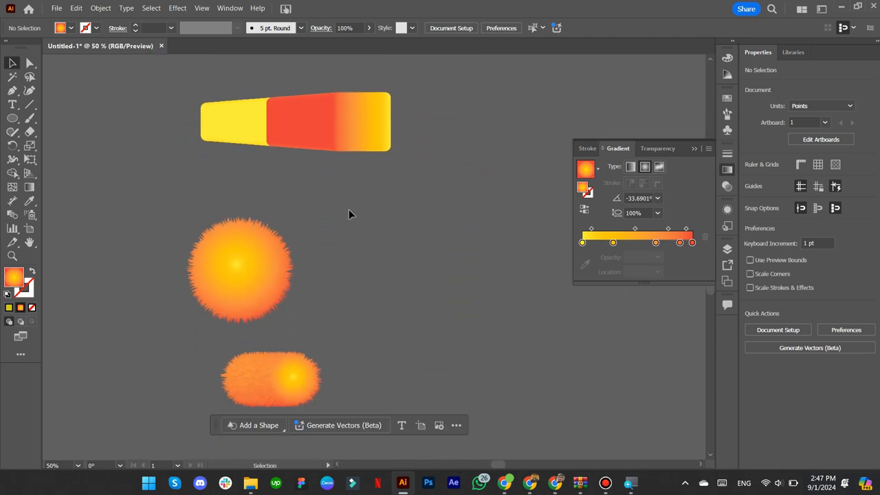
- Draw a wavy S-shaped open path with the Pen tool beside the capsule
left_click(256, 283)
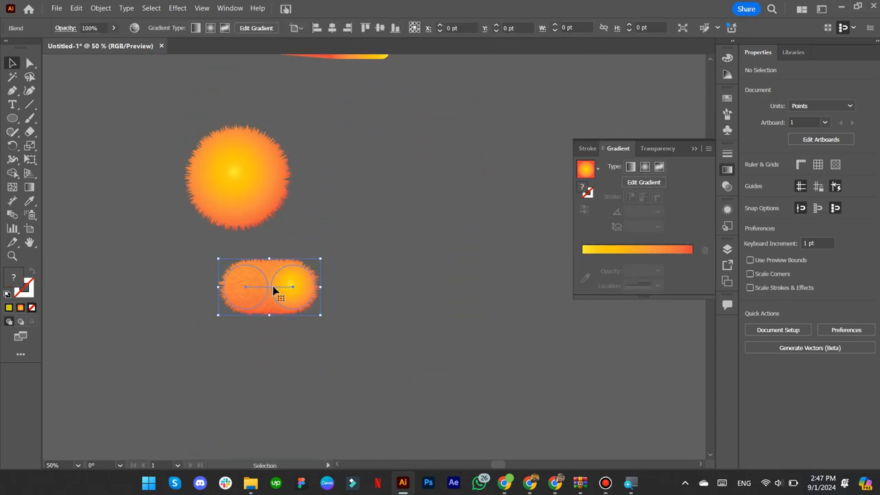
scroll(282, 275, "down", 1)
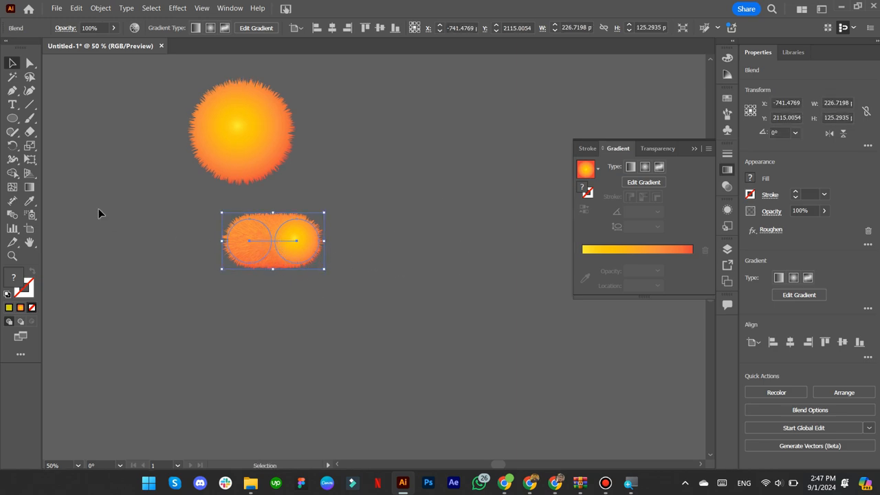
left_click(31, 106)
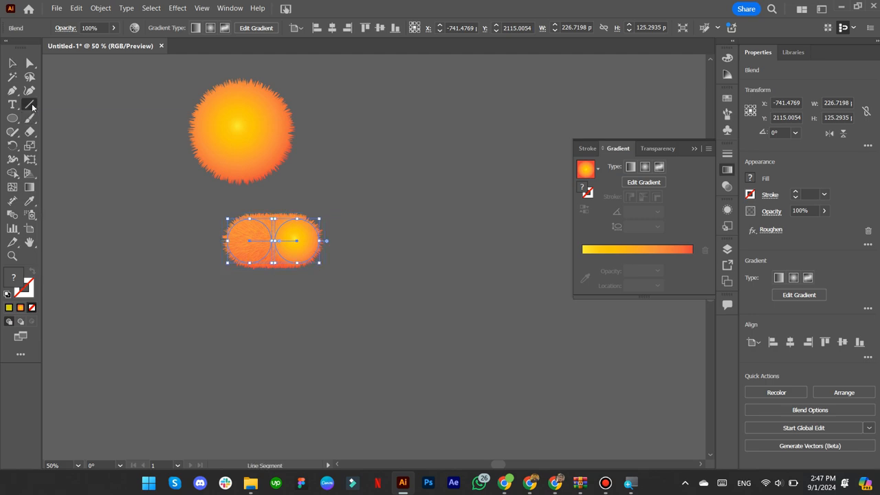
key("p")
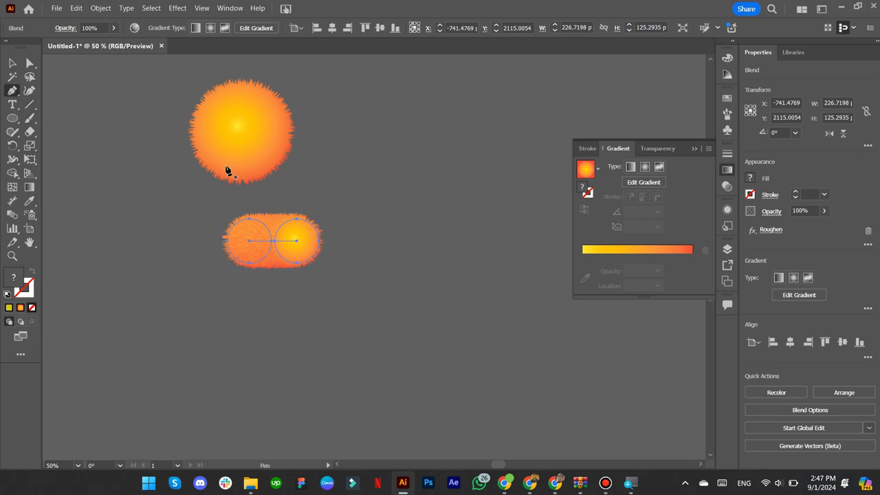
left_click(511, 190)
left_click_drag(466, 244, 482, 251)
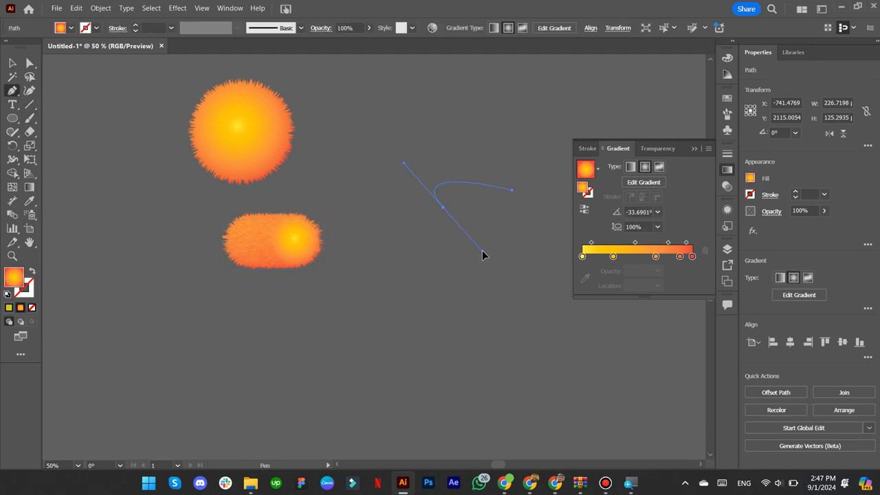
left_click_drag(522, 271, 506, 324)
left_click_drag(469, 406, 477, 411)
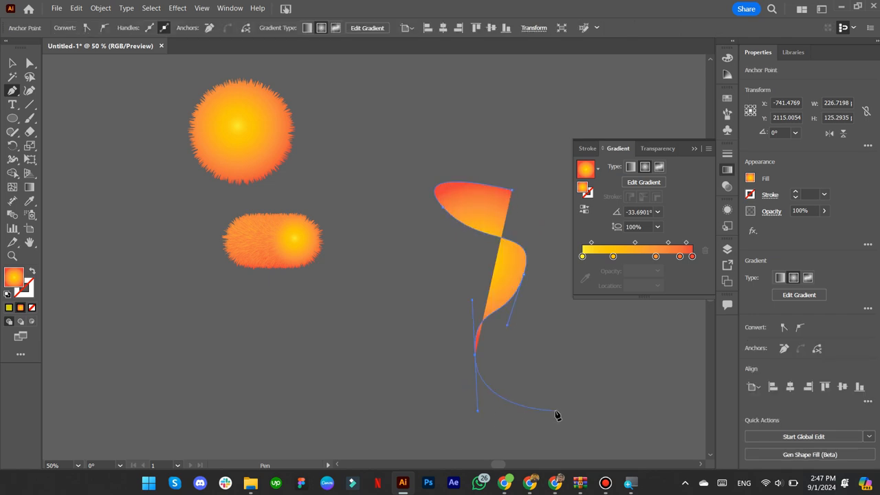
left_click_drag(580, 437, 579, 436)
left_click(12, 63)
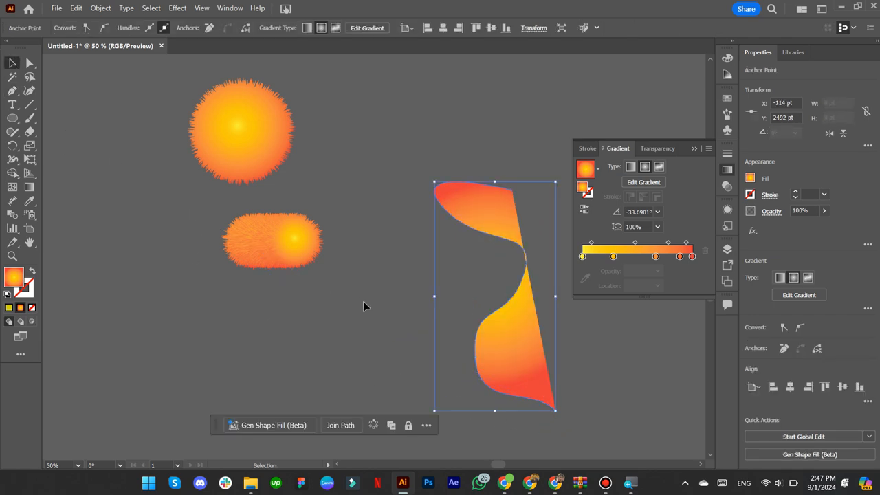
- Swap fill and stroke so the path has a gradient stroke and no fill, then select it
left_click_drag(385, 311, 323, 273)
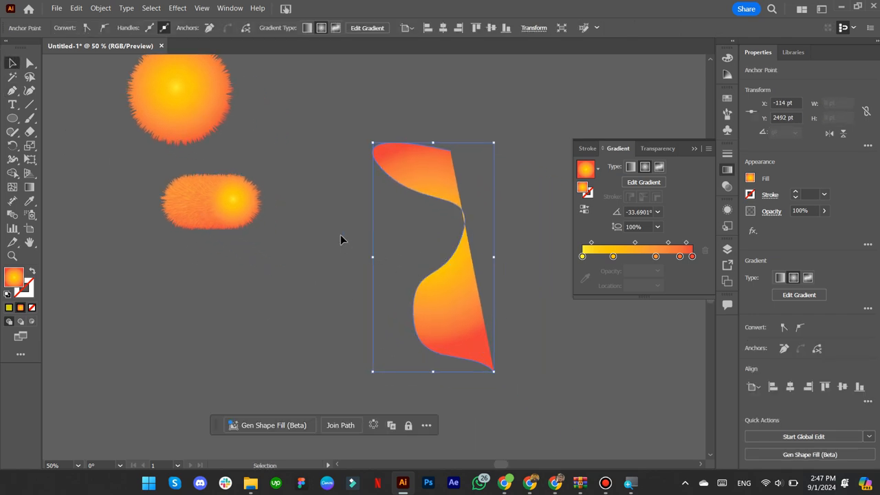
left_click(33, 273)
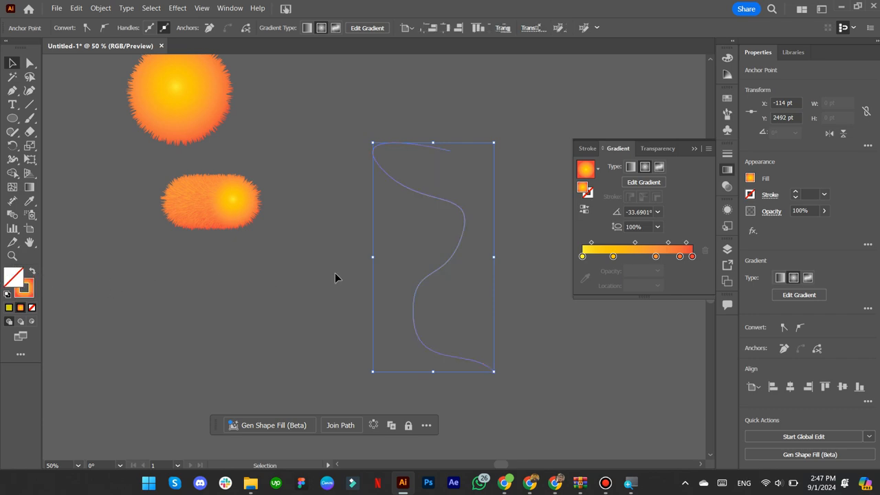
left_click(410, 200)
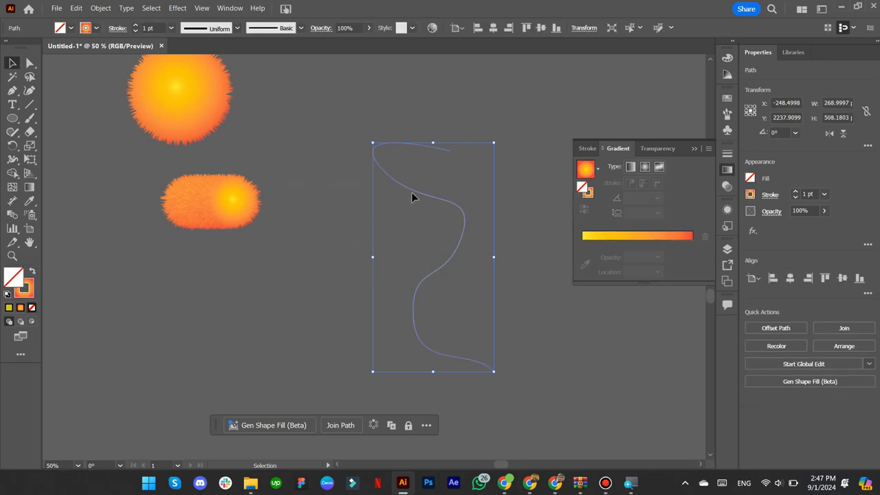
- Duplicate the fuzzy capsule to the right of the wavy curve
left_click(227, 201)
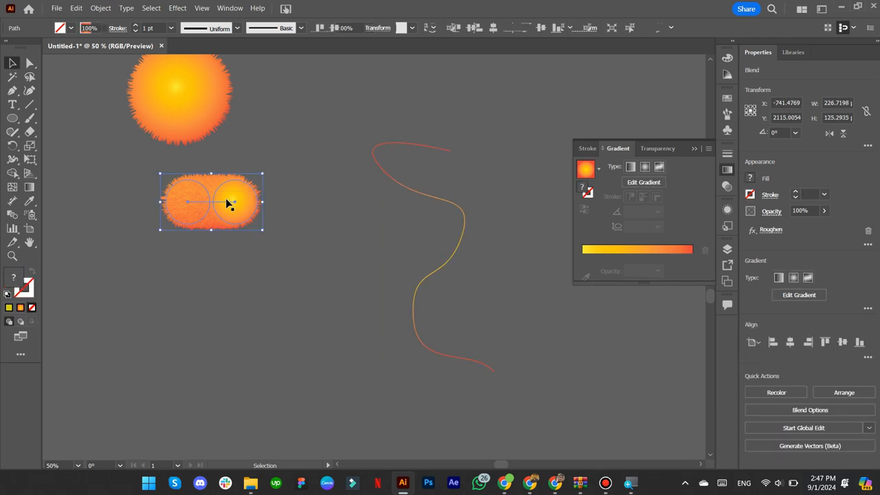
left_click_drag(227, 201, 543, 181)
left_click_drag(503, 265, 357, 286)
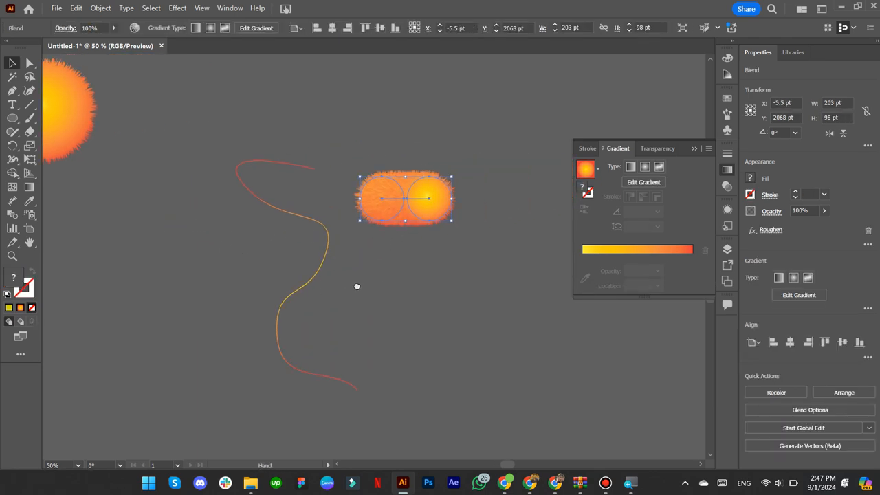
key("ctrl+z")
left_click_drag(266, 257, 338, 246)
left_click_drag(121, 210, 477, 199)
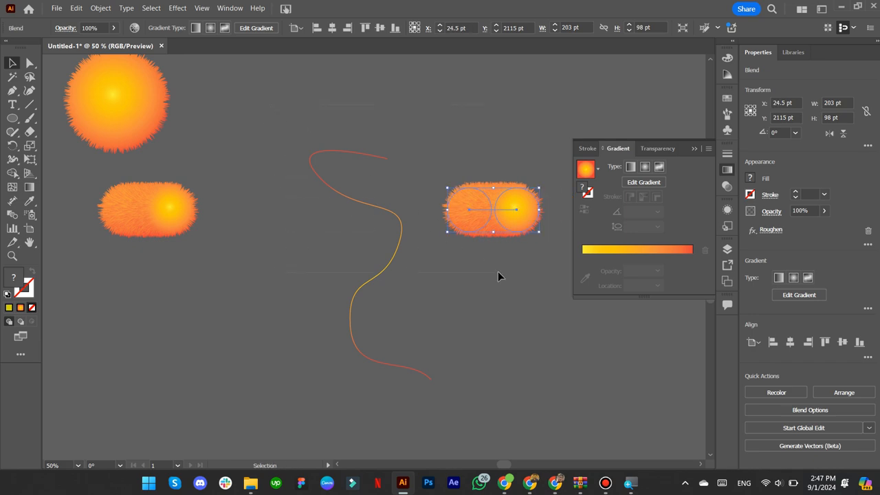
- Marquee-select the curve and copied capsule, dismiss the Object menu, then select the curve alone
left_click_drag(282, 104, 498, 271)
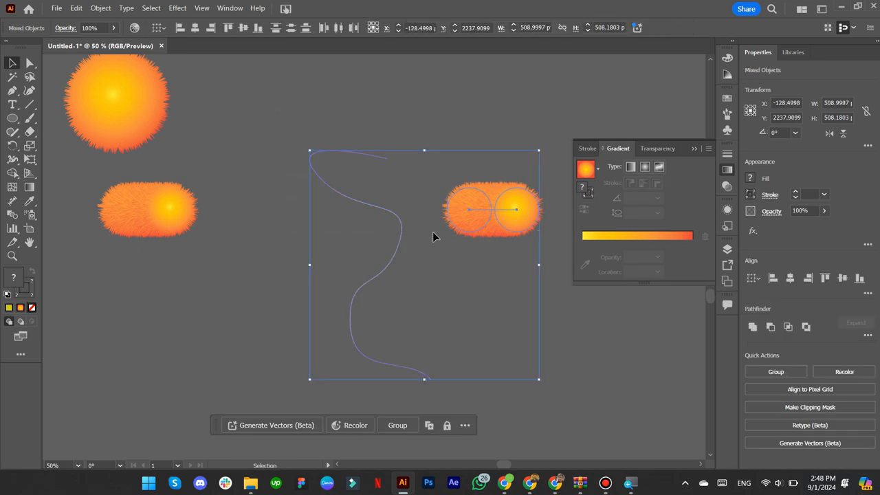
left_click(101, 7)
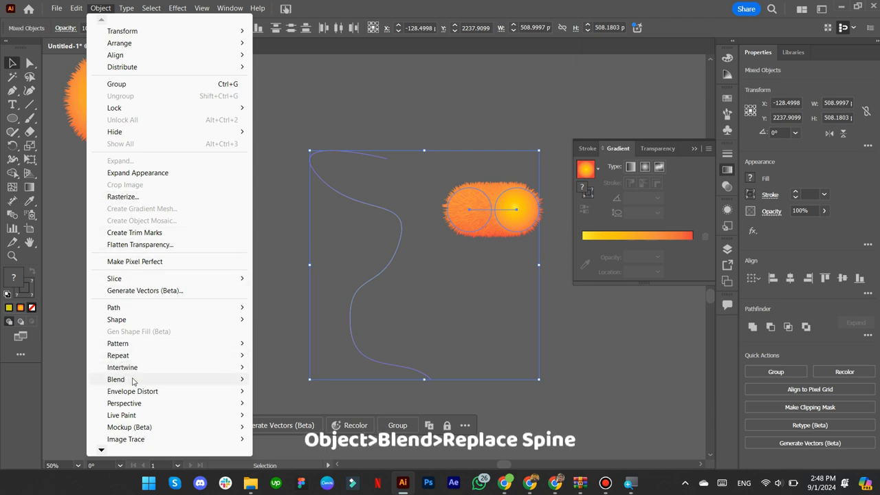
mouse_move(147, 380)
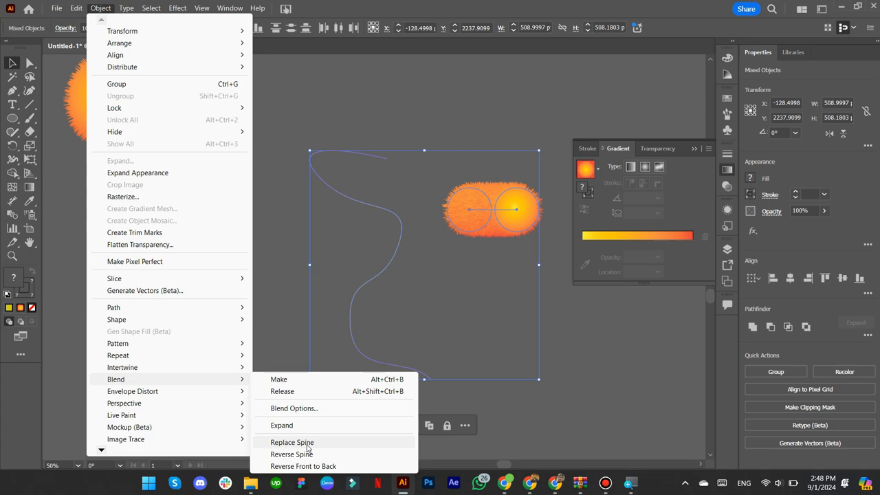
left_click(452, 296)
left_click(381, 270)
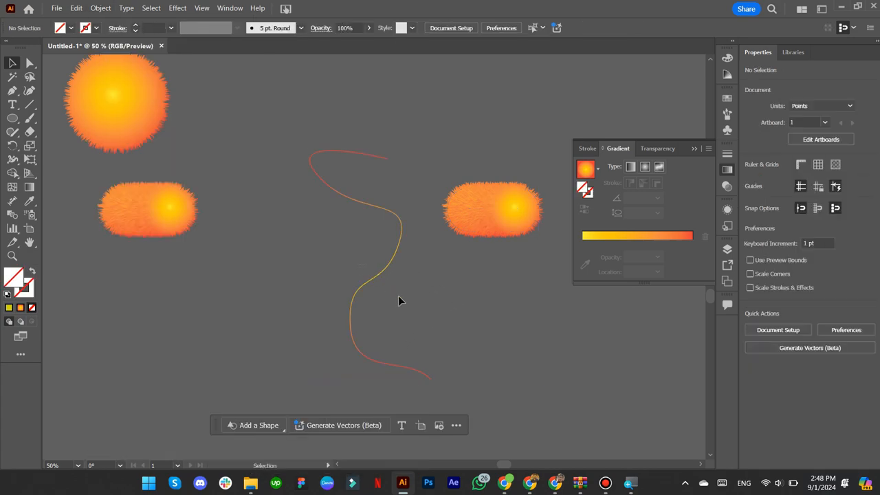
- Copy the wavy curve and try selecting it together with the capsule blend
key("ctrl+c")
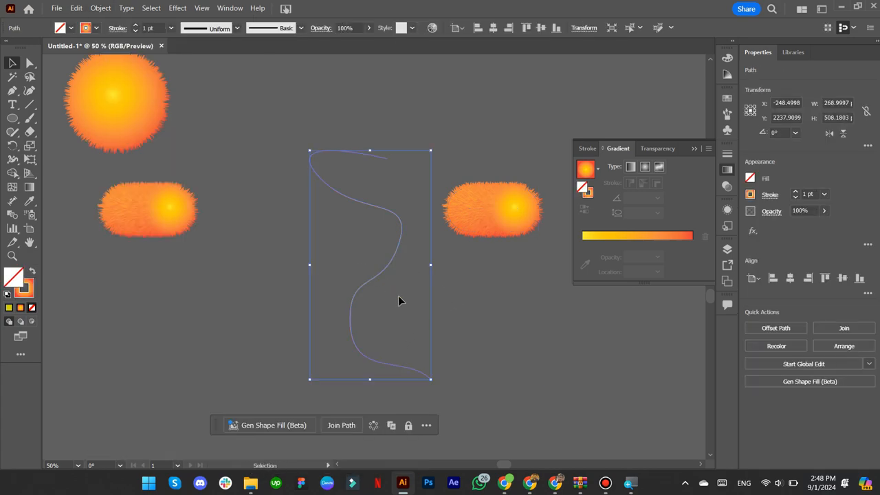
left_click(399, 295)
left_click(466, 214, "shift")
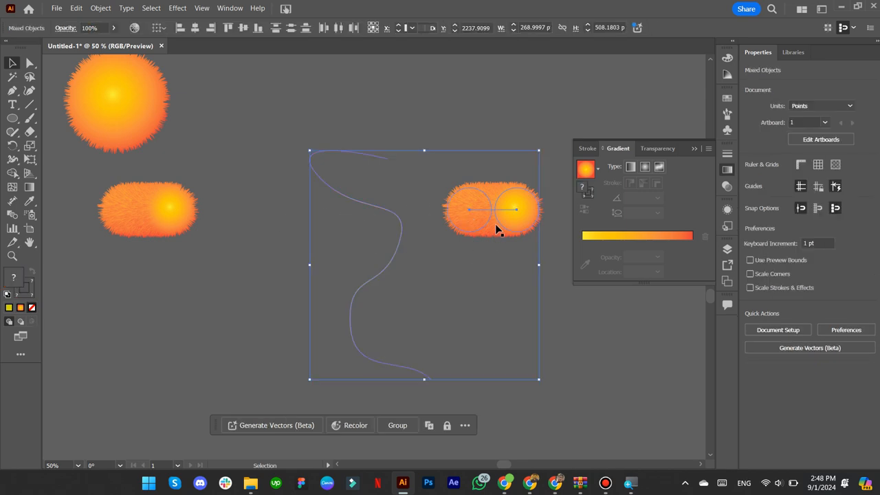
left_click(496, 229)
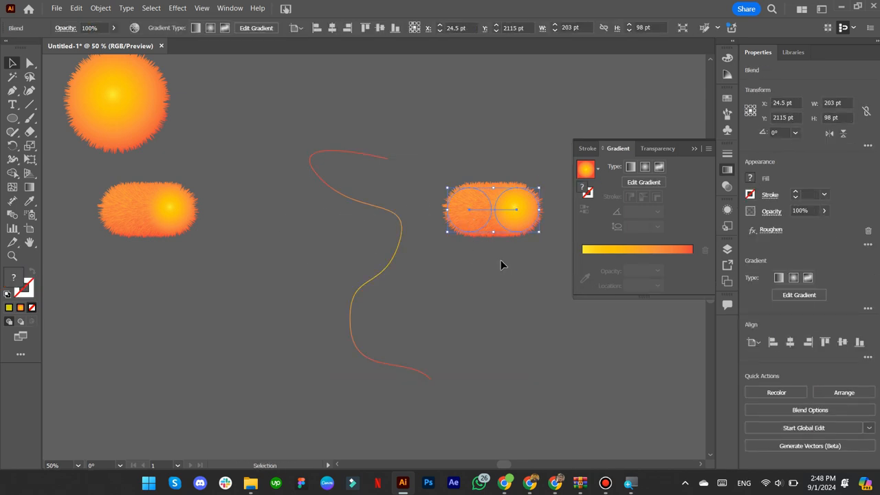
left_click_drag(332, 226, 488, 234)
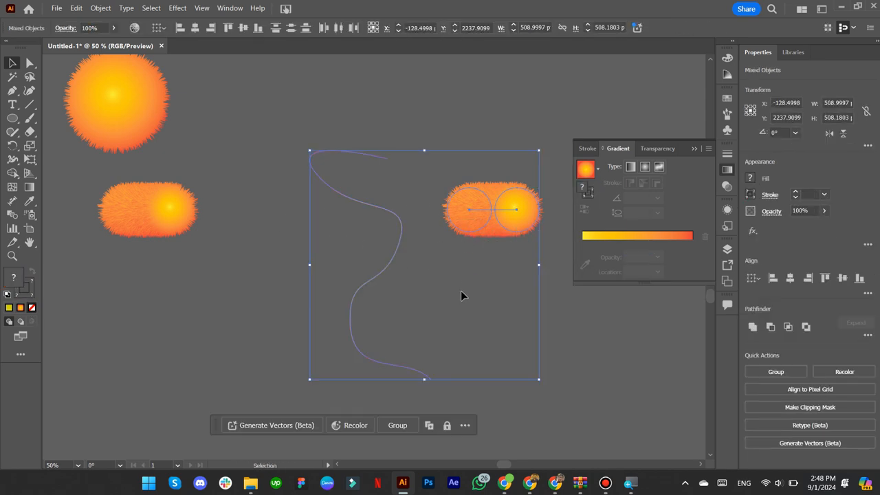
left_click(460, 290)
- Select the capsule and curve together and apply Blend > Replace Spine to form the worm
left_click(481, 209)
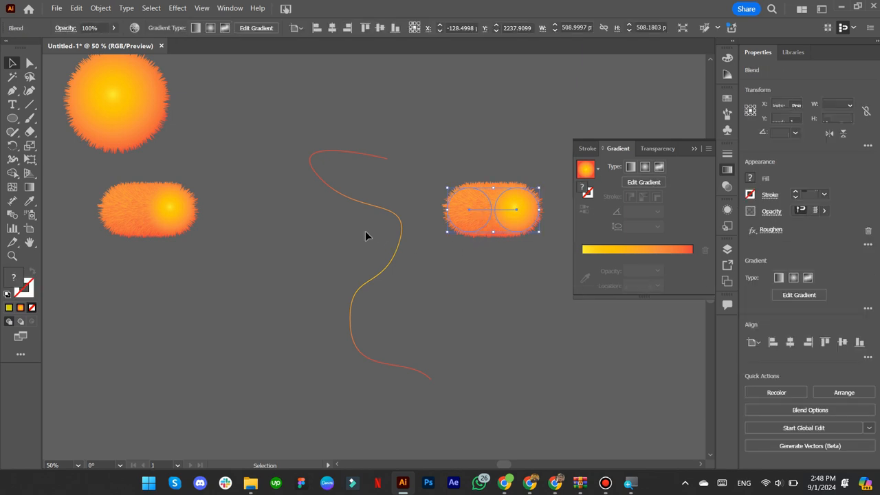
left_click_drag(364, 232, 486, 212)
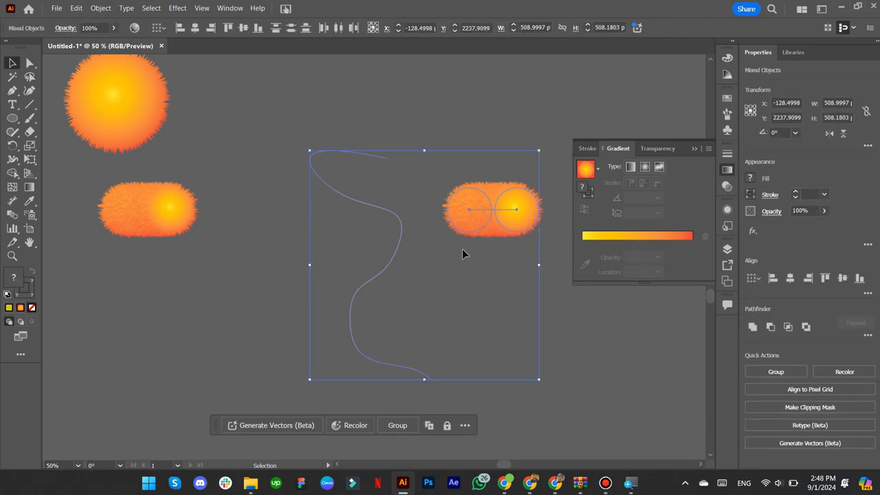
left_click(444, 256)
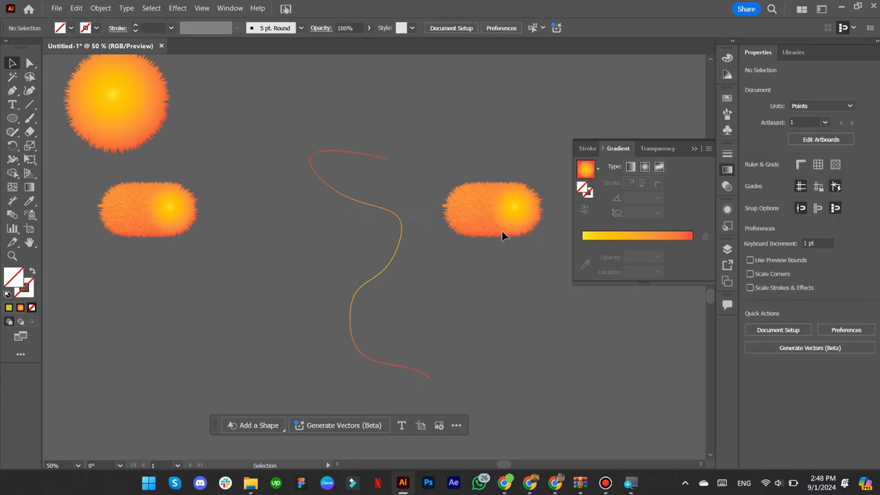
key("ctrl+z")
left_click(101, 8)
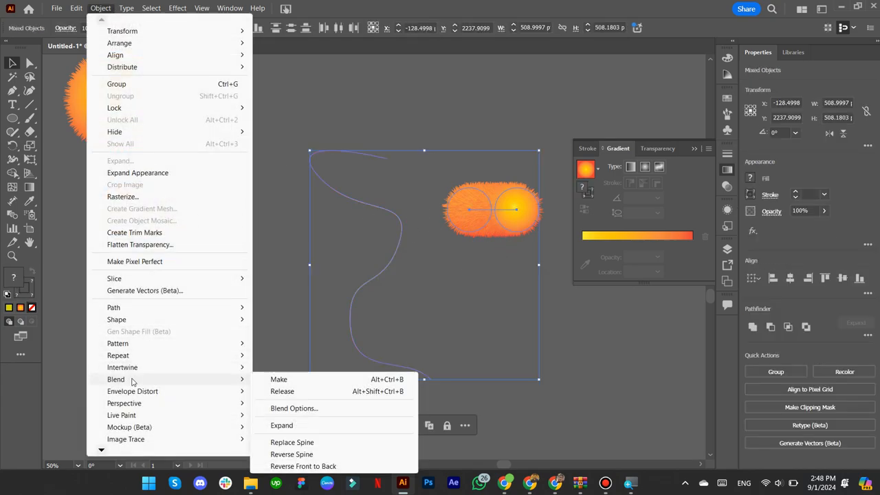
left_click(282, 443)
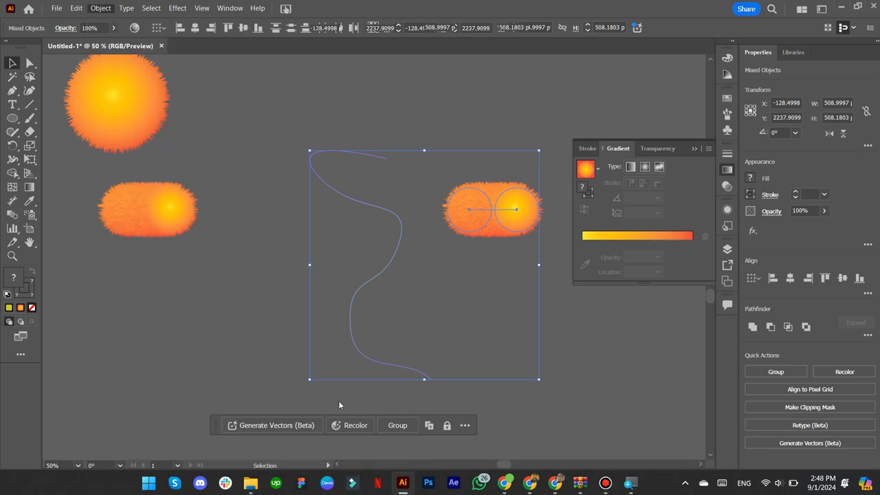
left_click(436, 294)
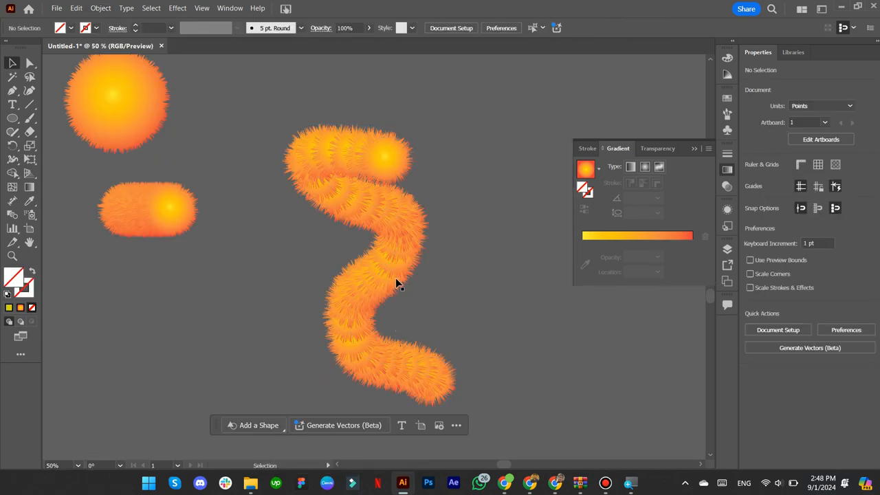
- Zoom and pan to the gray-to-black fur blend and its gradient bar, selecting the blend
scroll(395, 278, "up", 3)
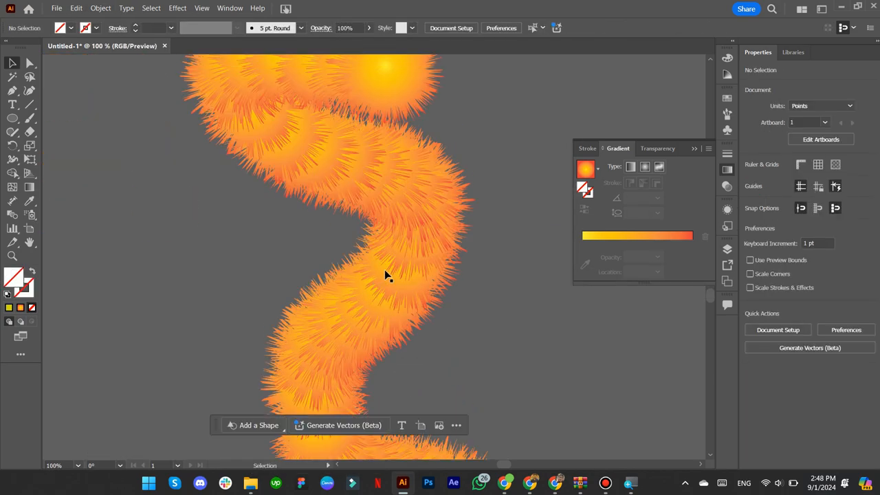
scroll(384, 274, "down", 2)
left_click_drag(330, 216, 355, 391)
left_click_drag(246, 204, 279, 281)
left_click_drag(234, 198, 275, 106)
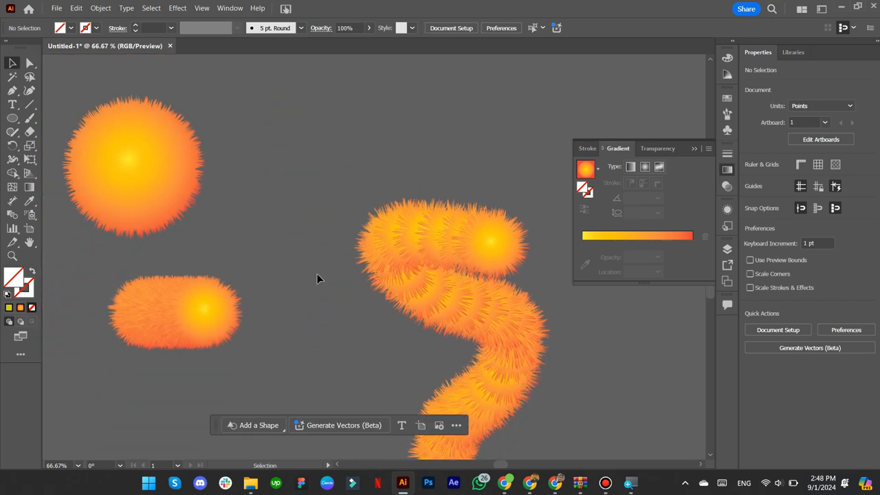
scroll(289, 255, "down", 3)
scroll(271, 241, "up", 10)
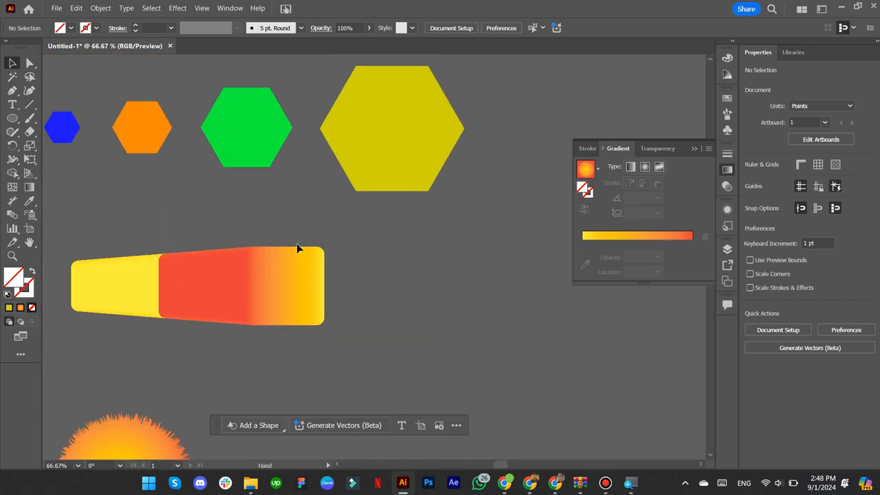
scroll(297, 245, "up", 10)
scroll(296, 246, "left", 3)
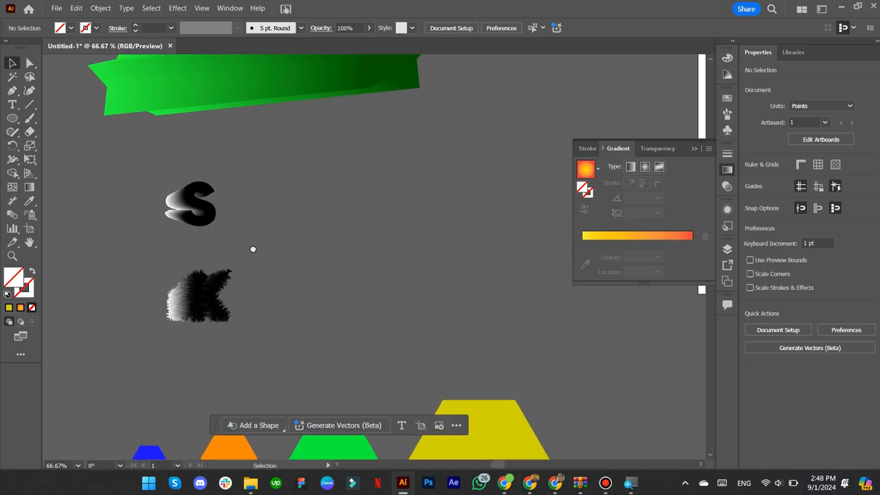
scroll(272, 257, "up", 3)
scroll(329, 193, "up", 8)
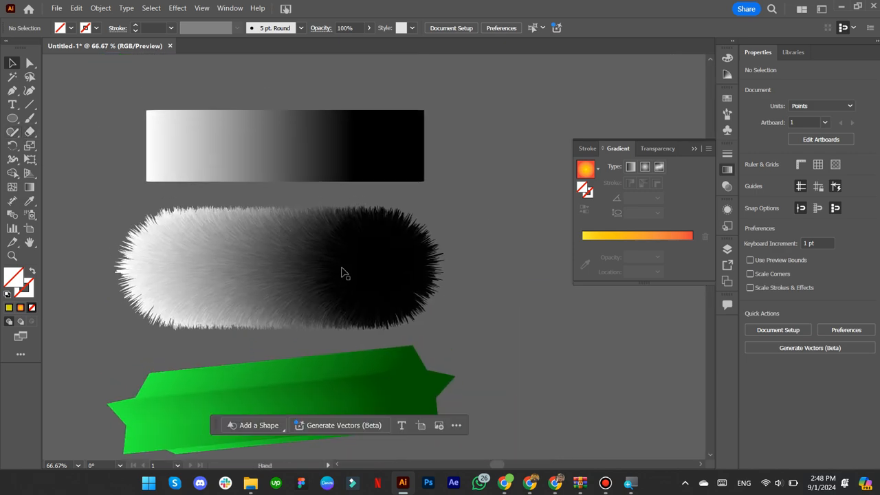
left_click(344, 272)
scroll(227, 241, "right", 3)
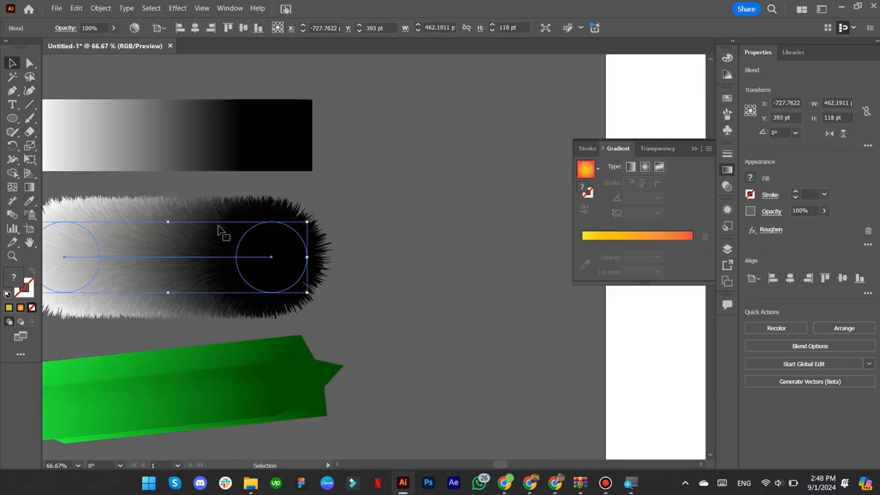
scroll(197, 253, "down", 2)
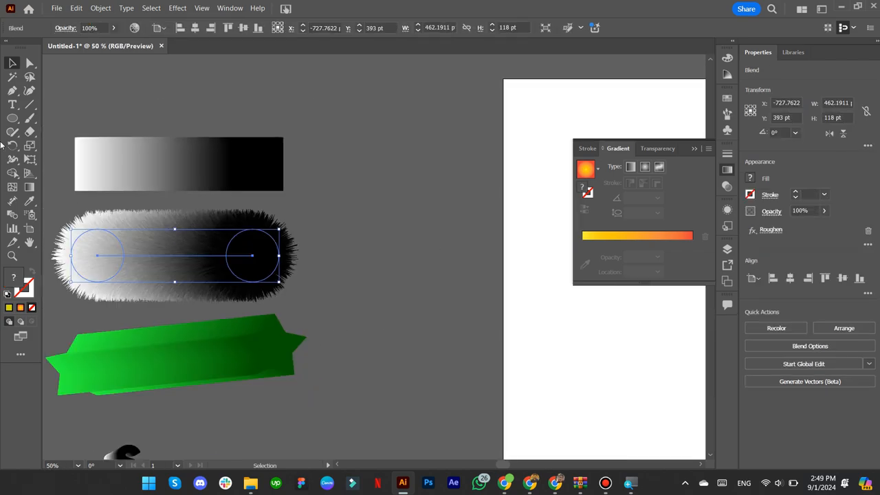
scroll(282, 298, "down", 1)
scroll(282, 298, "up", 1)
- Type a large letter S beside the fur shape in the Area Variable font
key("t")
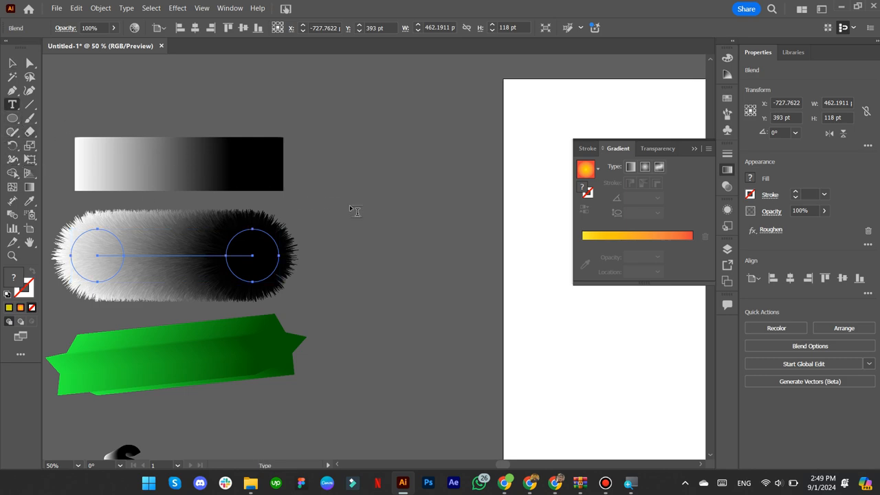
left_click(372, 220)
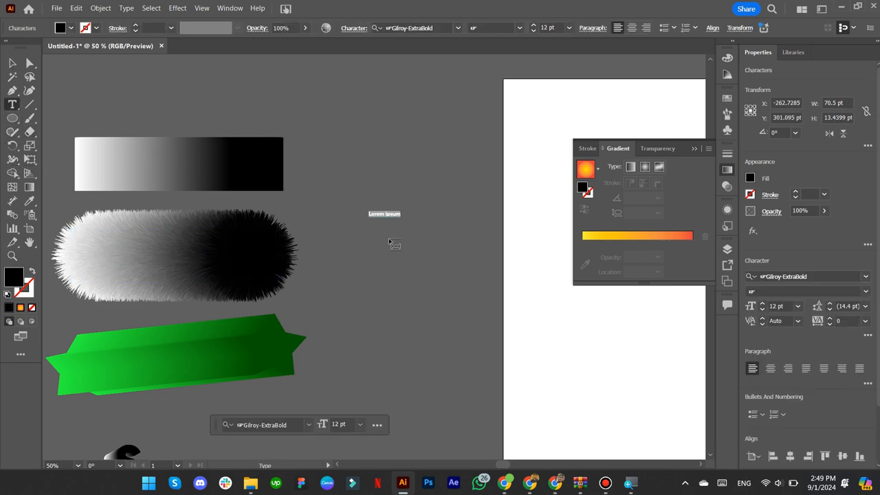
type("S")
left_click(12, 63)
left_click_drag(371, 217, 393, 275)
left_click(458, 27)
left_click(395, 389)
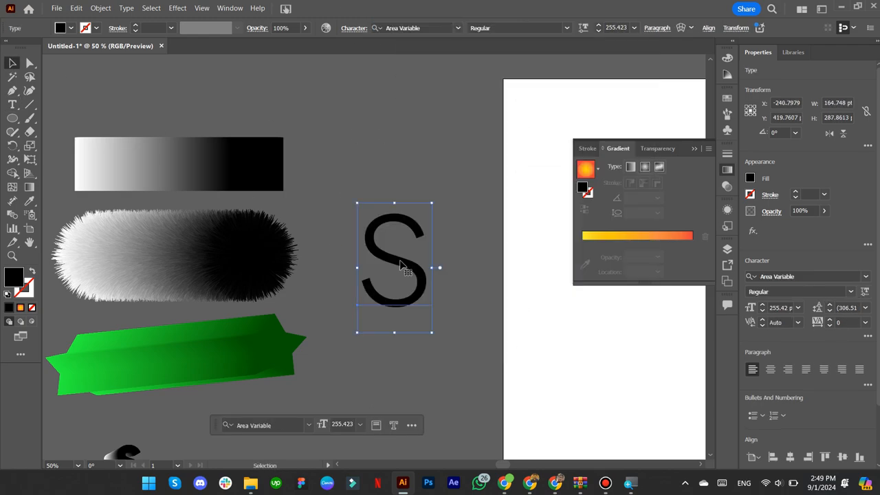
left_click_drag(371, 225, 366, 220)
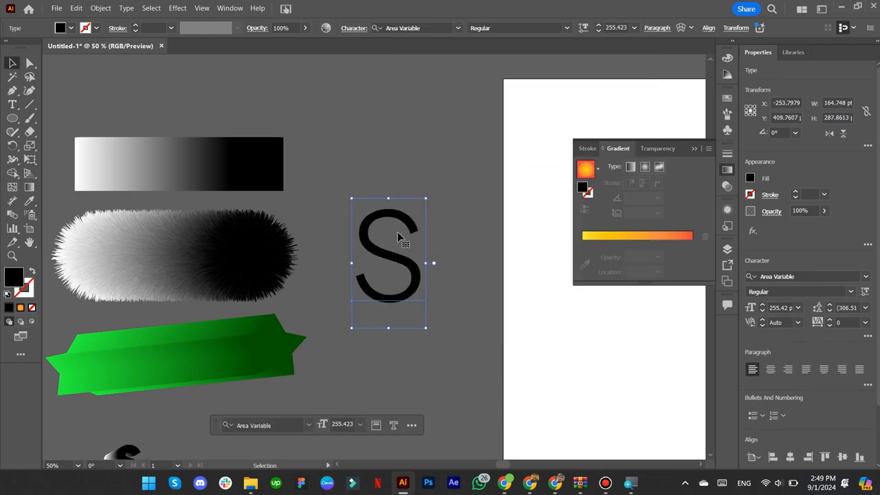
- Swap the S's fill and stroke and expand it into outlined paths
left_click(31, 271)
left_click(100, 9)
left_click(114, 140)
left_click(423, 306)
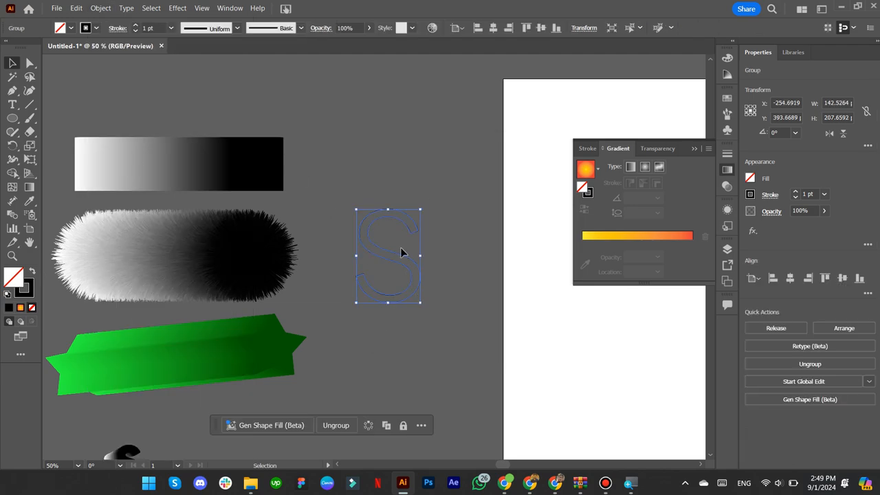
- Delete the end corner, outer and bottom-left corner anchors from the outlined S
key("a")
scroll(403, 250, "up", 5)
left_click(440, 285)
scroll(399, 298, "down", 2)
key("Delete")
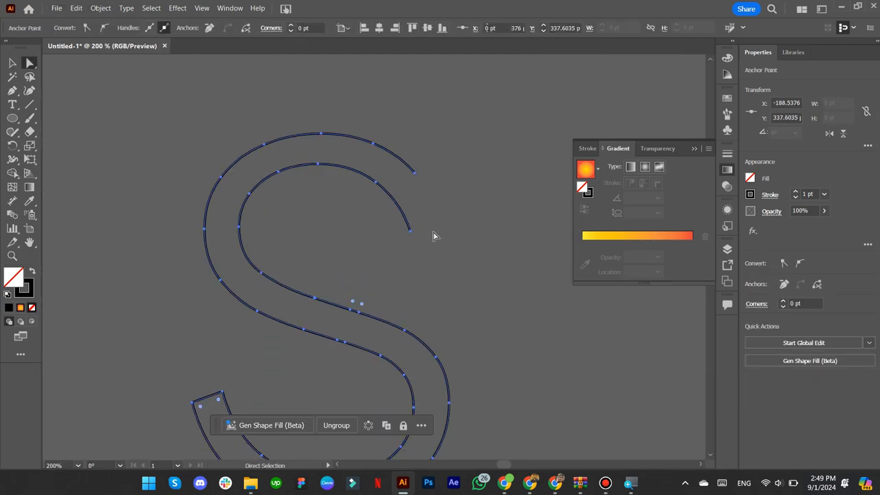
left_click(415, 171)
key("Delete")
scroll(420, 226, "down", 3)
left_click(192, 312)
key("Delete")
- Delete the right-hand outline path, leaving a single open S curve
left_click(199, 358)
scroll(206, 364, "down", 4)
left_click(259, 360)
key("Delete")
key("Delete")
scroll(260, 362, "up", 6)
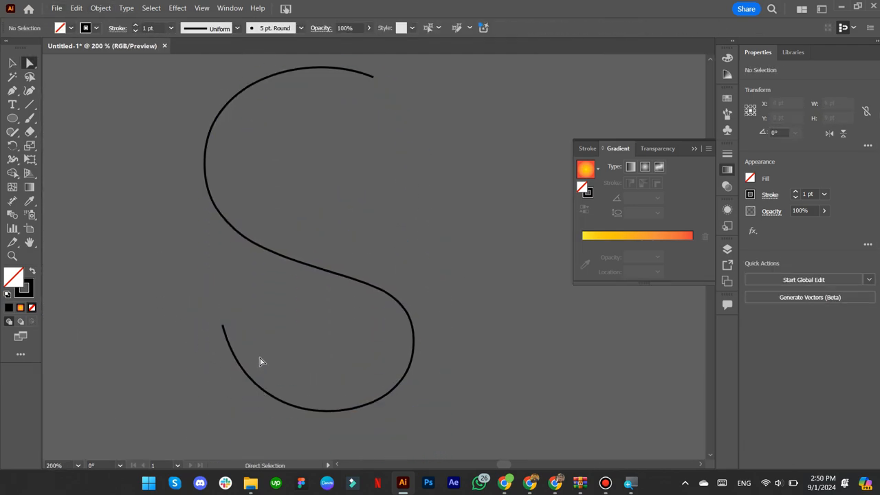
scroll(275, 364, "down", 6)
scroll(413, 330, "down", 3)
- Pull the S's lower bend downward to reshape its lower end
left_click(401, 283)
left_click(401, 282)
key("ctrl+z")
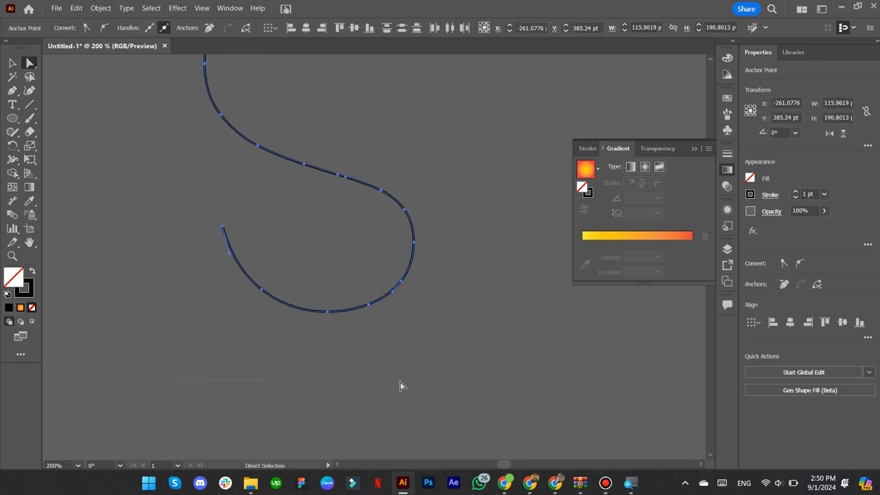
left_click_drag(401, 282, 402, 343)
left_click(392, 337)
key("v")
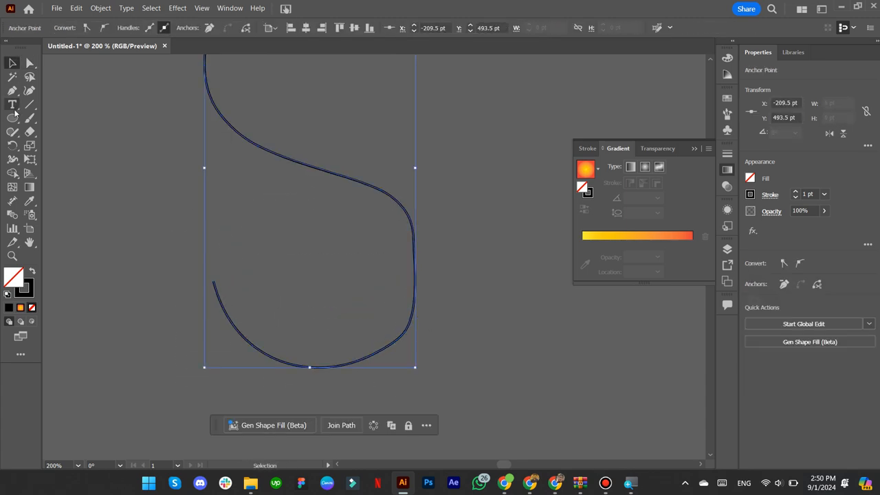
- Smooth the S path with the Smooth tool at 70%, then deselect it
left_click_drag(13, 140, 41, 163)
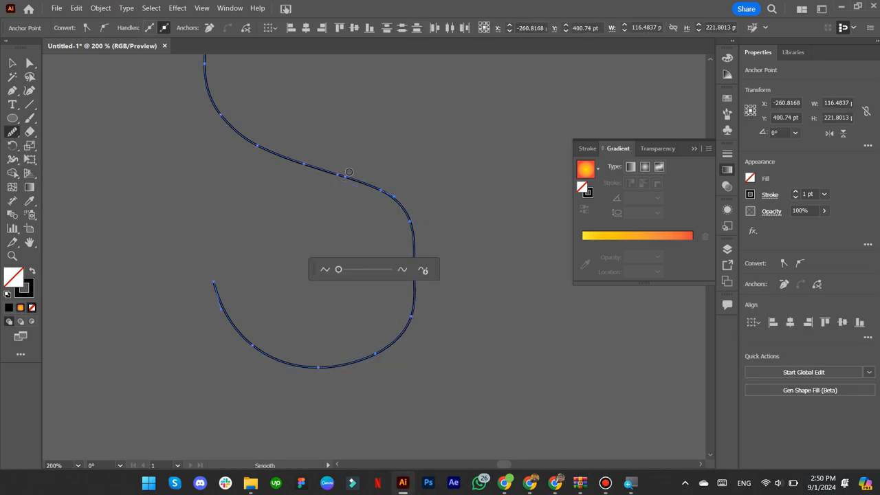
left_click_drag(339, 269, 374, 270)
scroll(336, 271, "down", 1)
scroll(335, 269, "up", 3)
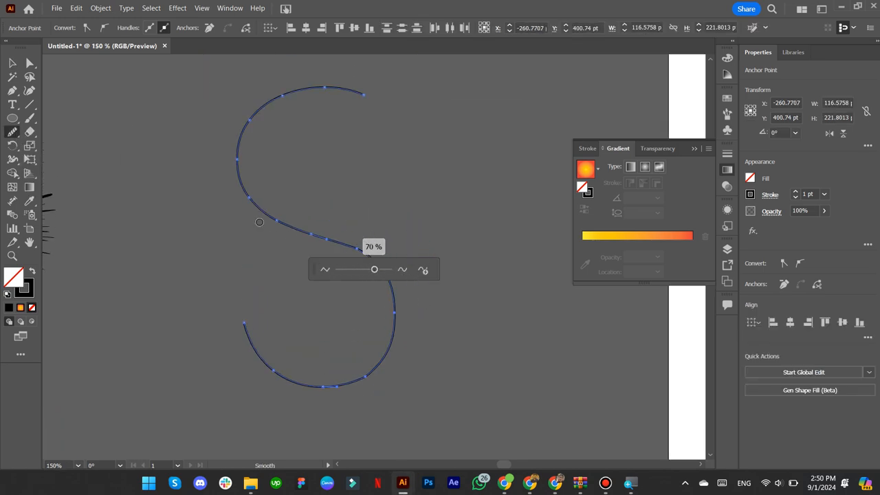
left_click(12, 63)
left_click(89, 195)
scroll(266, 201, "down", 1)
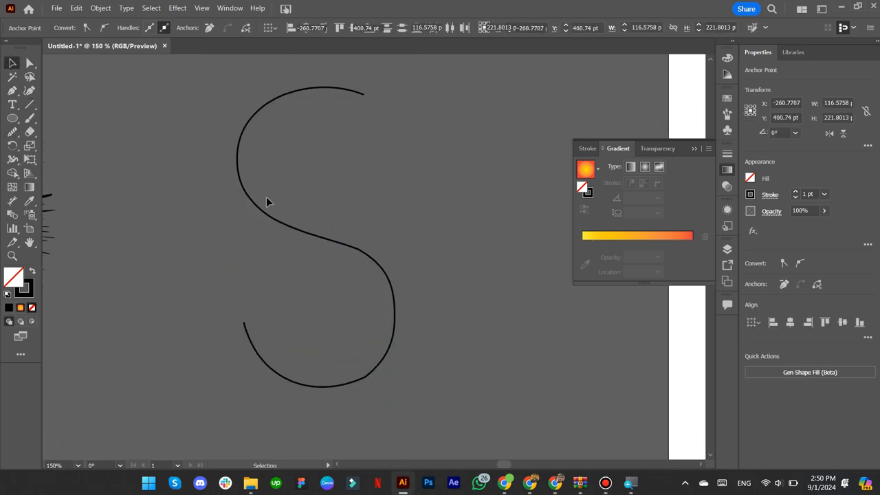
scroll(203, 157, "down", 1)
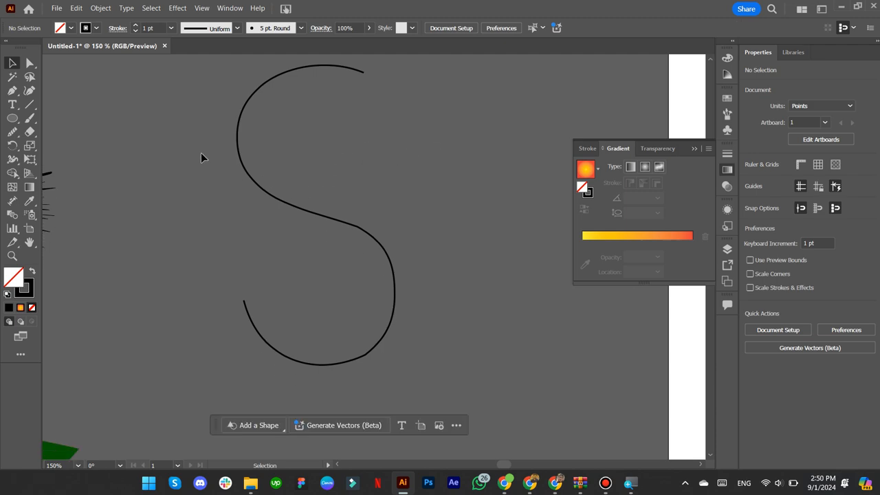
left_click(396, 259)
scroll(401, 259, "down", 2)
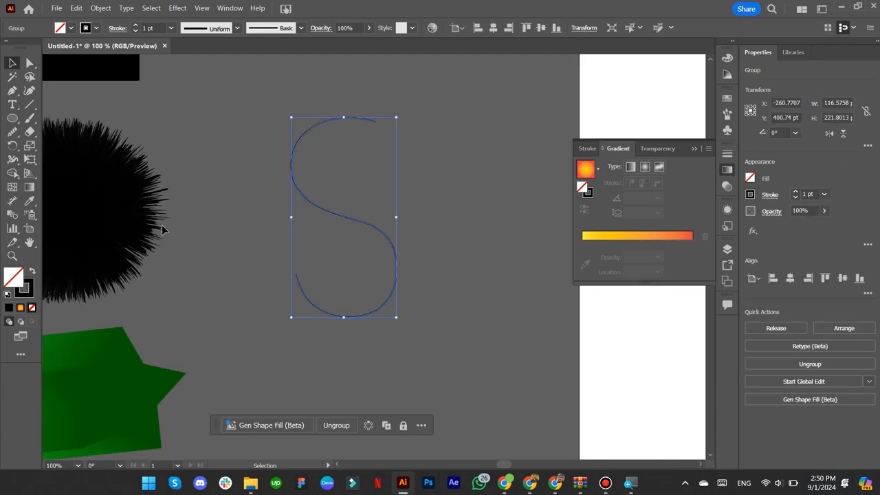
scroll(301, 245, "left", 3)
left_click(172, 280)
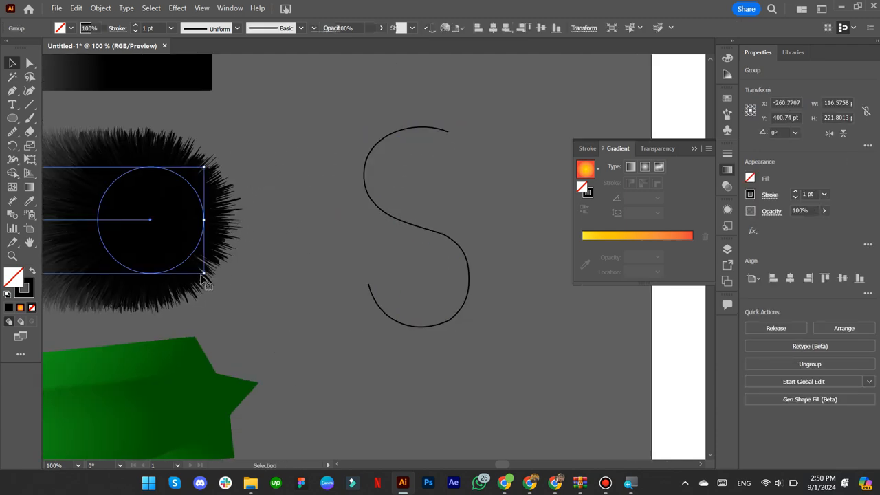
left_click(302, 236)
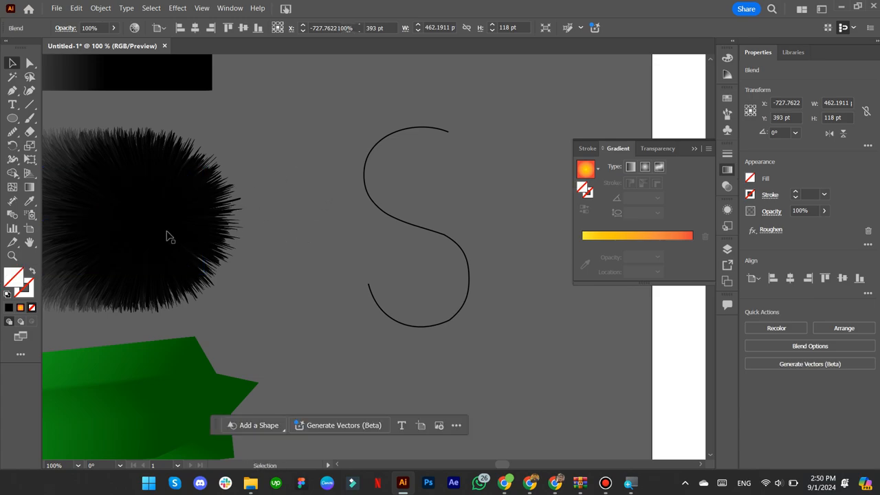
left_click(167, 235)
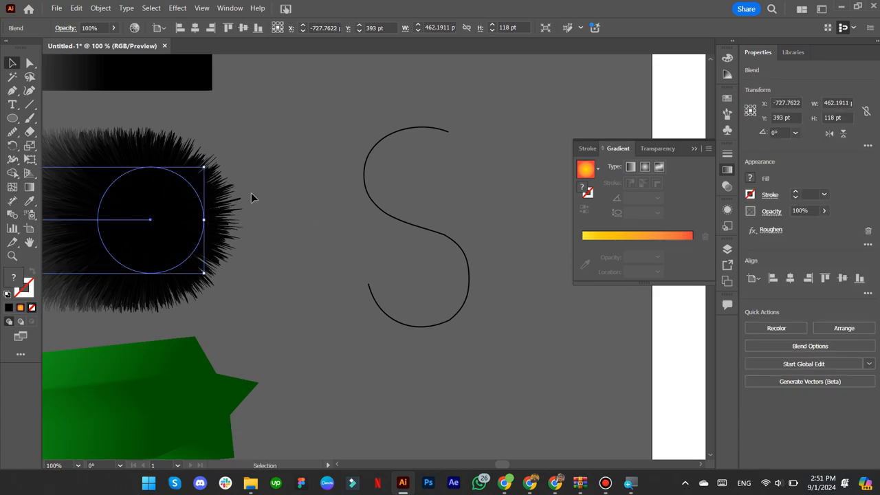
left_click(278, 172)
left_click(192, 163)
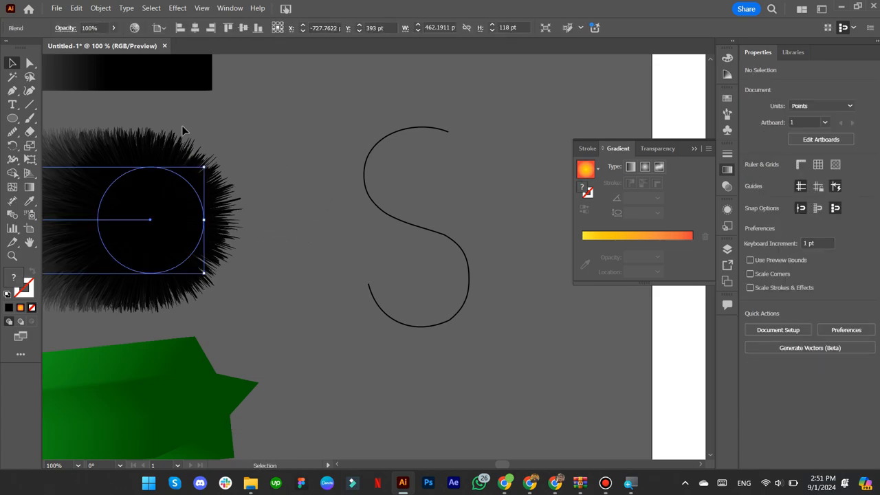
left_click(394, 205, "shift")
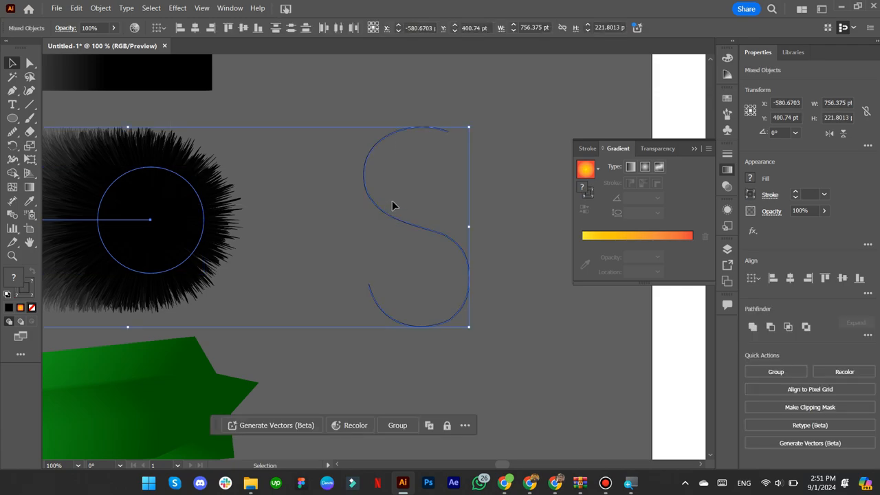
left_click(101, 8)
mouse_move(130, 384)
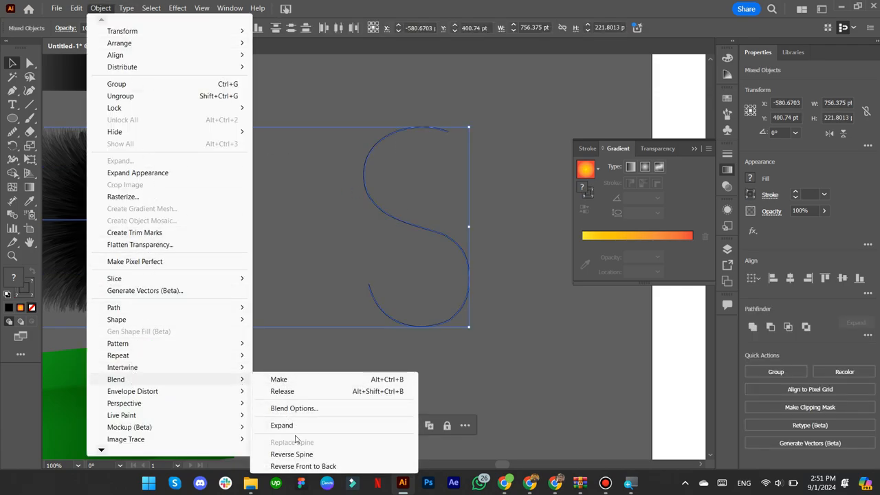
left_click(288, 237)
left_click(427, 252)
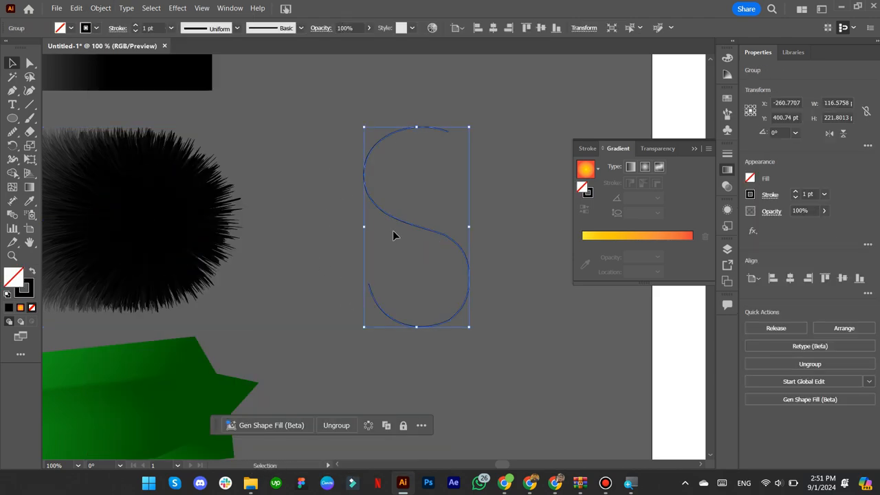
key("ctrl+minus")
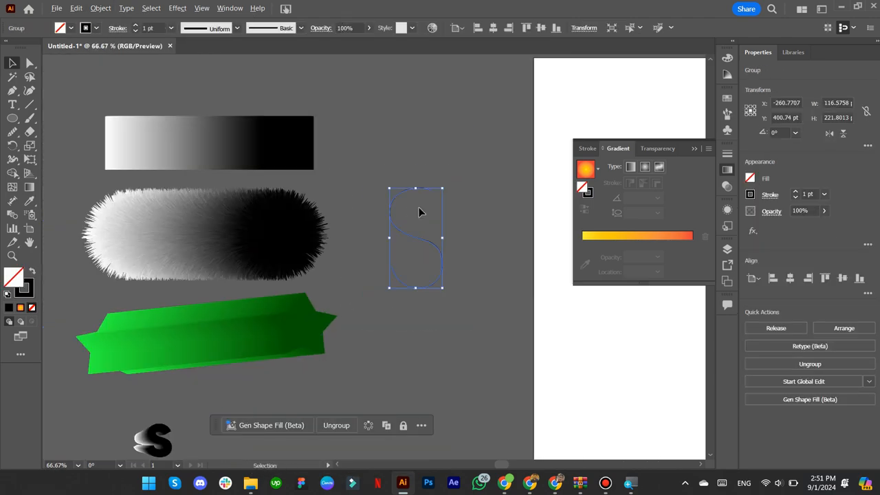
key("ctrl+minus")
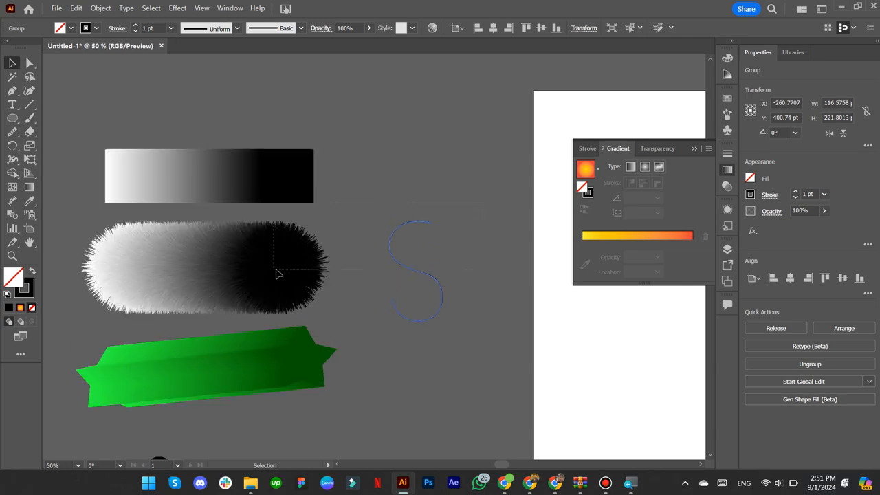
left_click(299, 304, "shift")
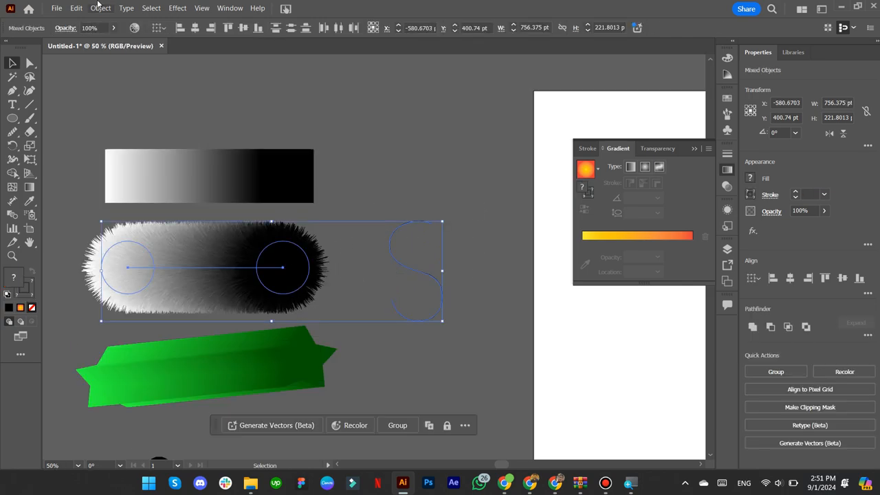
left_click(100, 7)
mouse_move(144, 382)
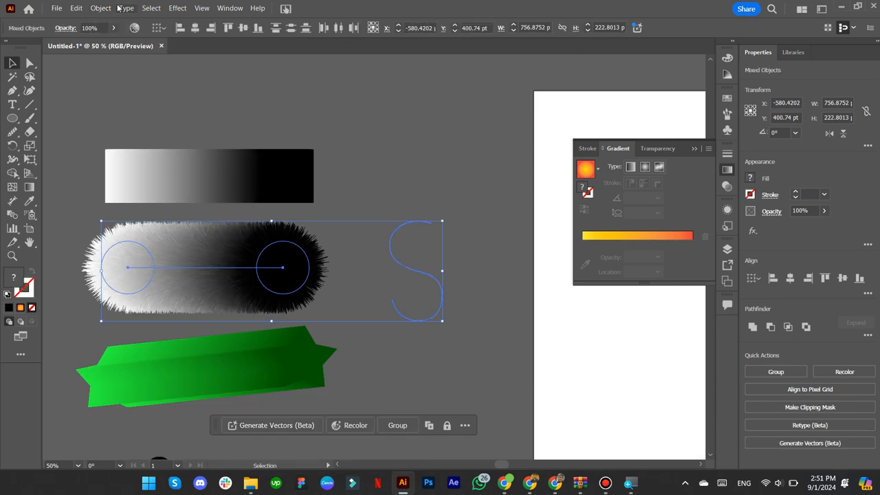
left_click(102, 8)
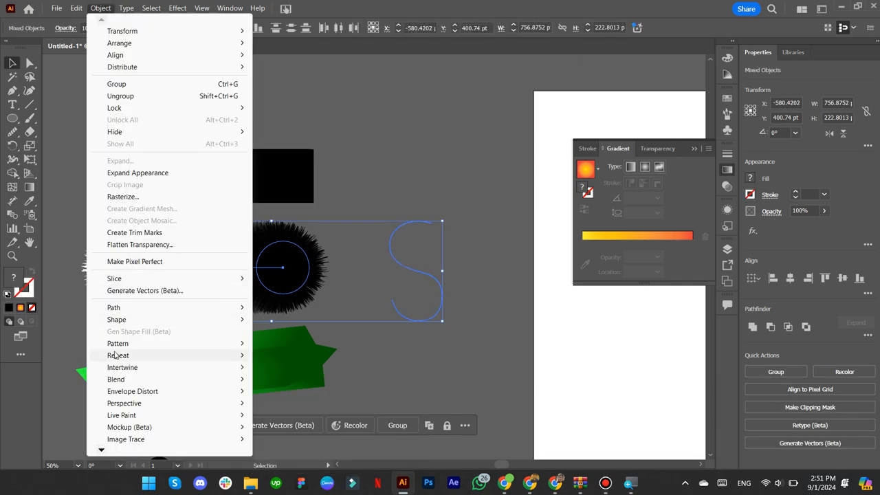
mouse_move(199, 387)
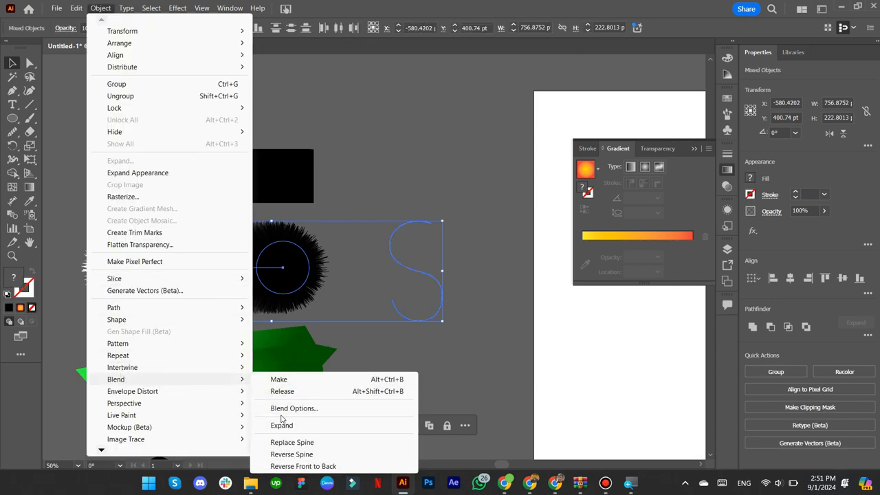
left_click(282, 444)
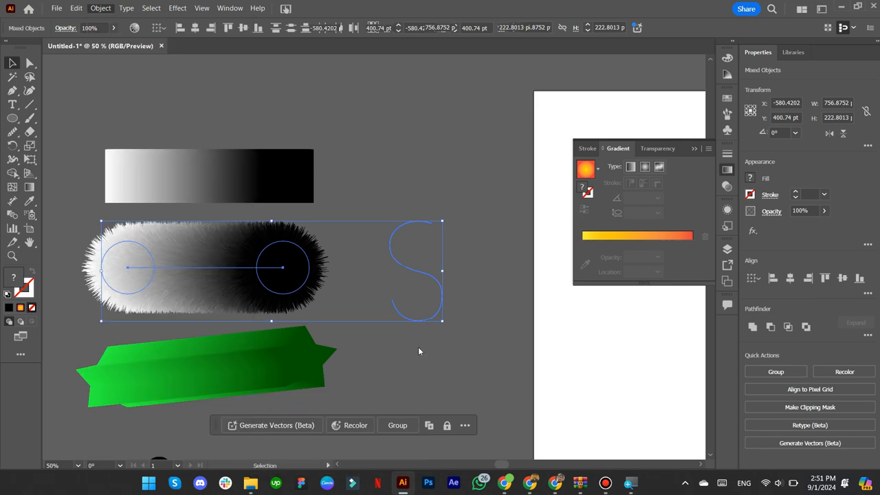
left_click(415, 393)
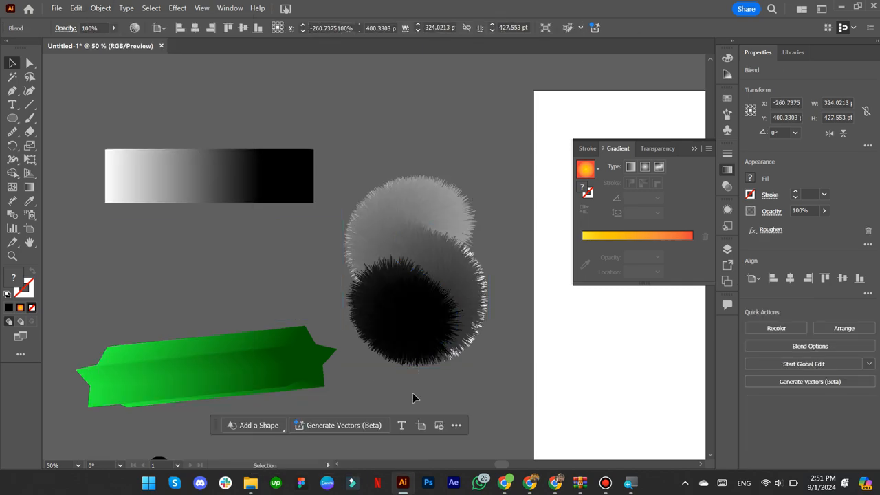
scroll(414, 372, "down", 1)
scroll(414, 371, "down", 2)
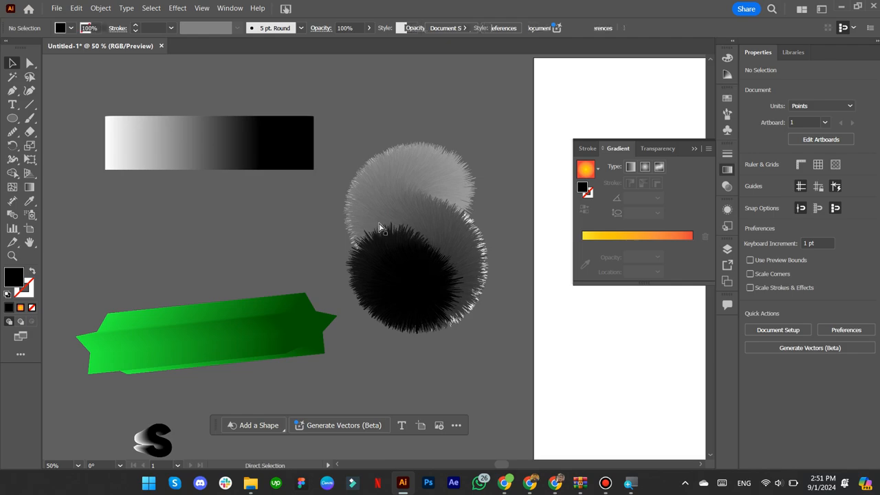
key("ctrl+z")
left_click(408, 301)
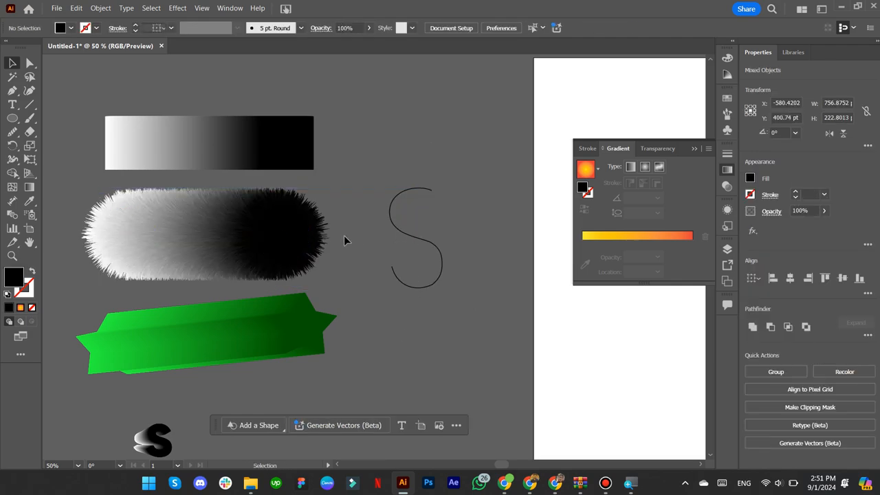
- Duplicate the fuzzy worm, shrink the copy, and select it together with the S path
left_click(290, 239)
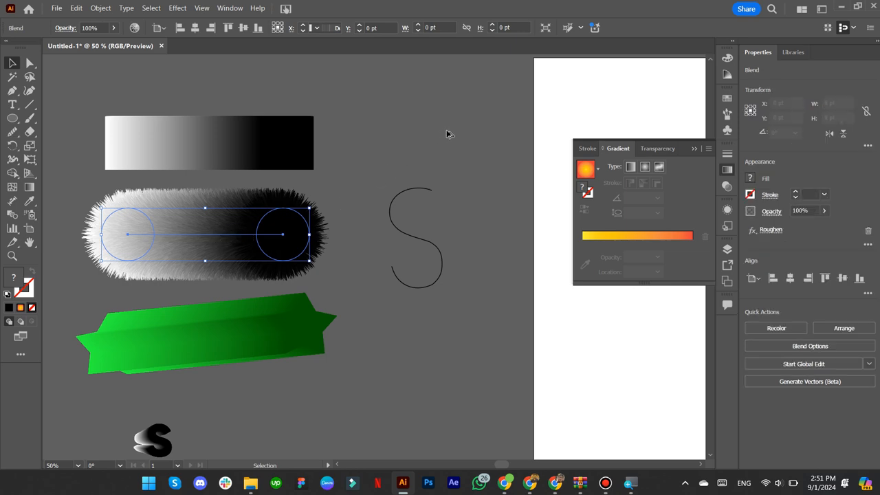
mouse_move(447, 130)
left_mouse_down()
mouse_move(471, 119)
mouse_move(445, 120)
mouse_move(445, 131)
left_mouse_up()
left_click_drag(484, 296, 402, 120)
- Apply Object > Blend > Replace Spine so the worm copy follows the S, then deselect
left_click(96, 8)
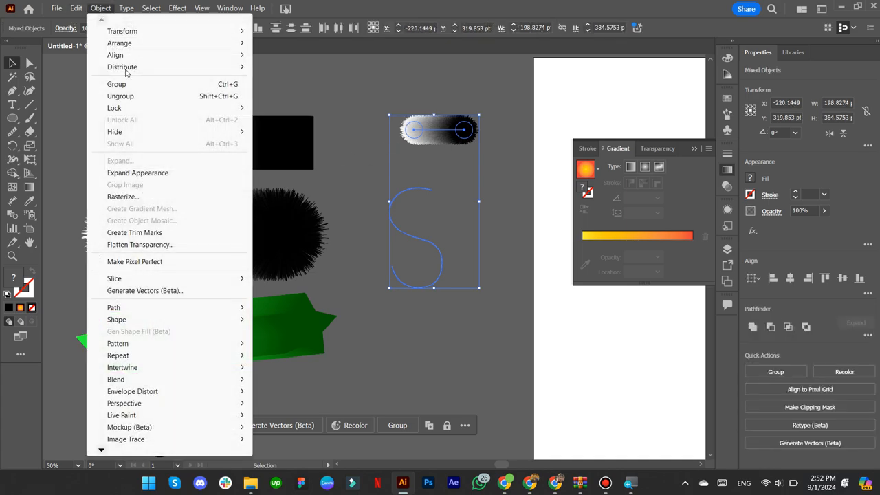
mouse_move(173, 379)
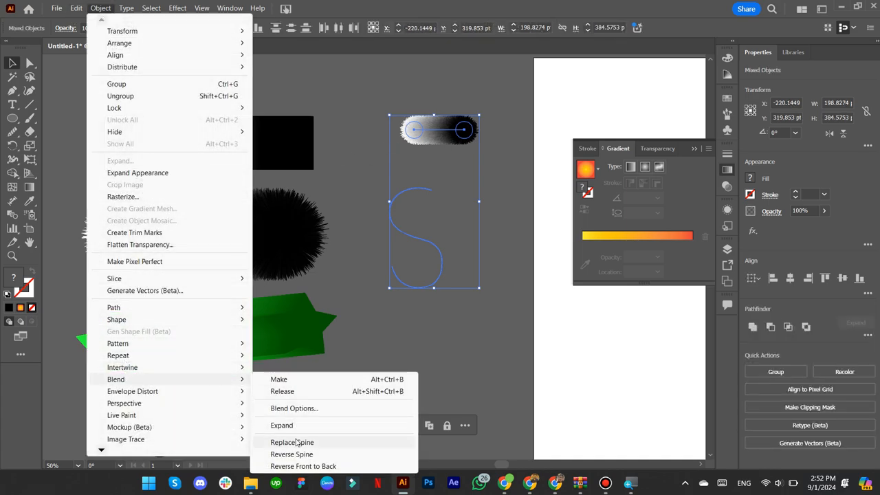
left_click(291, 442)
left_click(417, 370)
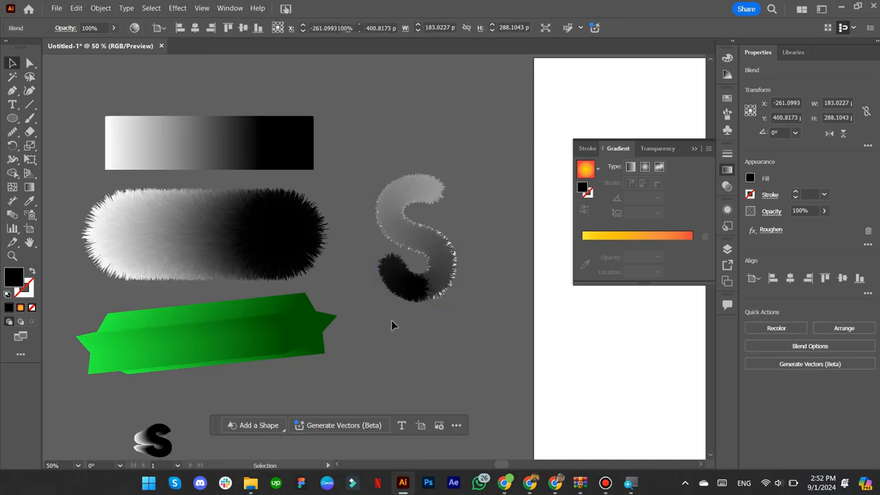
scroll(412, 258, "up", 3)
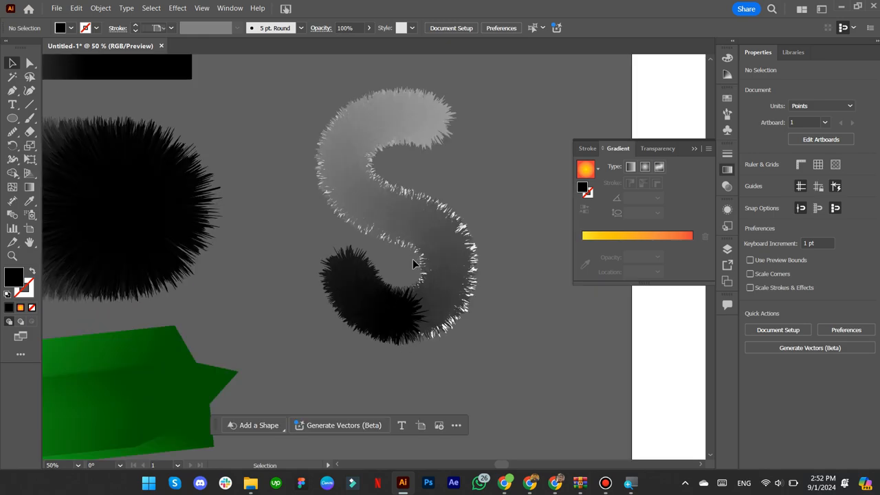
scroll(413, 259, "up", 1)
scroll(419, 272, "down", 2)
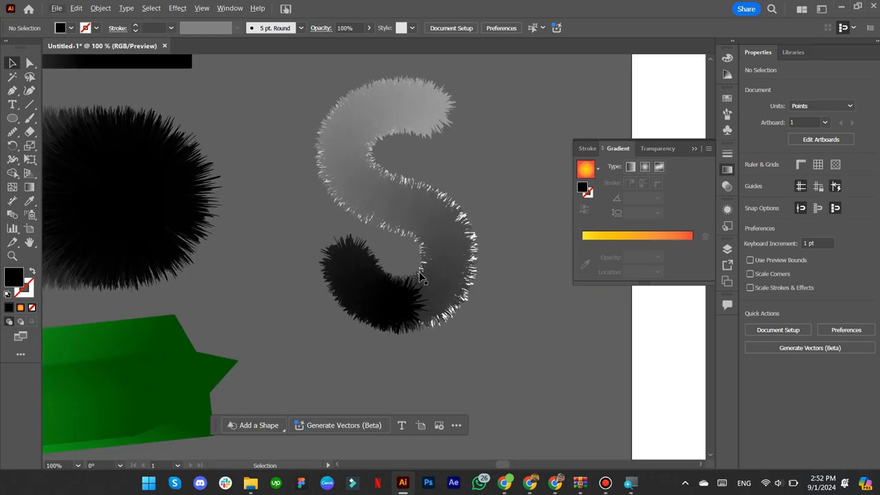
scroll(435, 220, "down", 1)
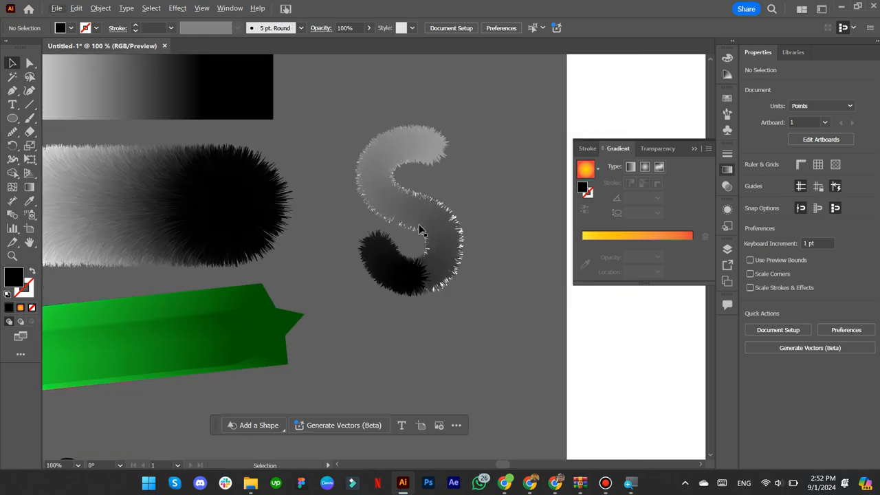
scroll(163, 274, "down", 1)
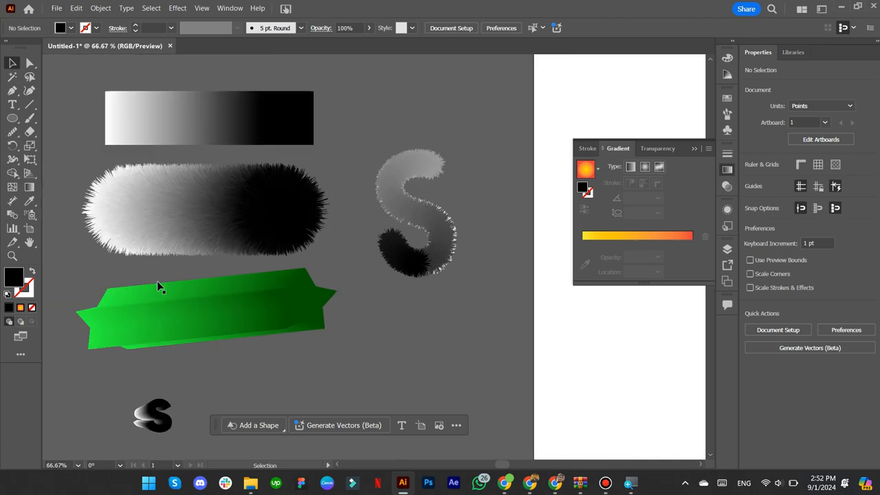